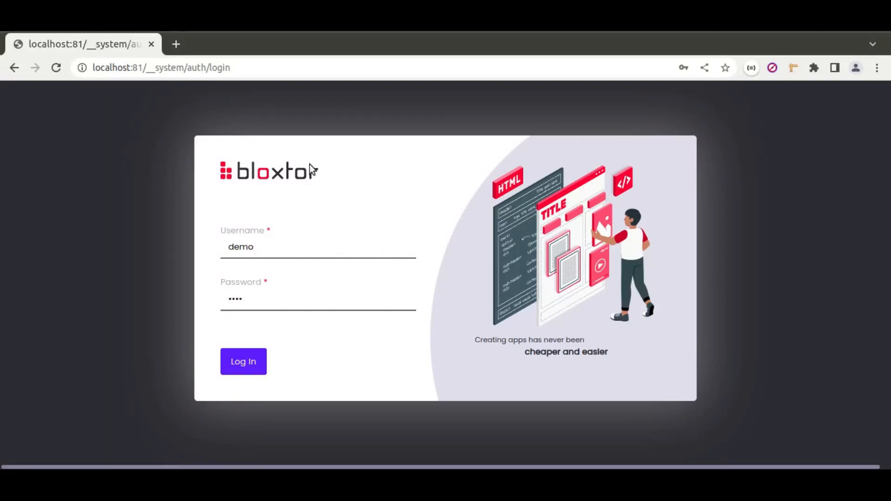
# Log in with the prefilled credentials and open the My_first_project project, dismissing its guided tour.
pyautogui.click(239, 369)
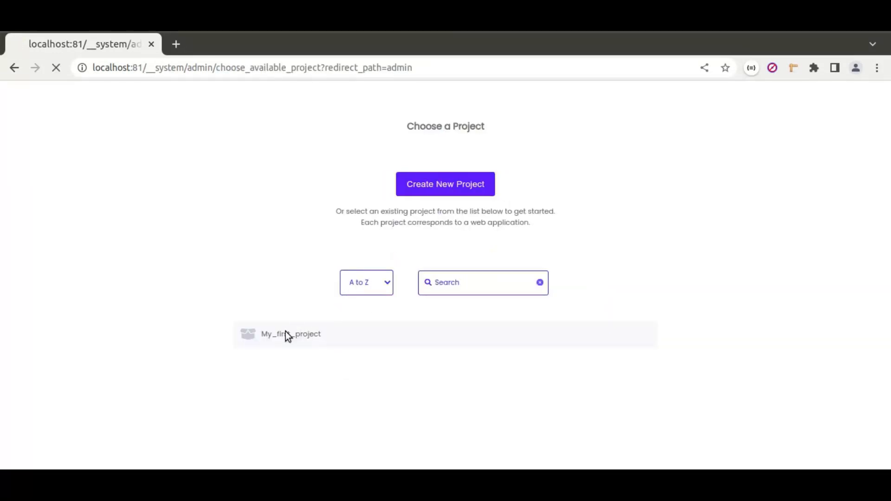
pyautogui.click(285, 333)
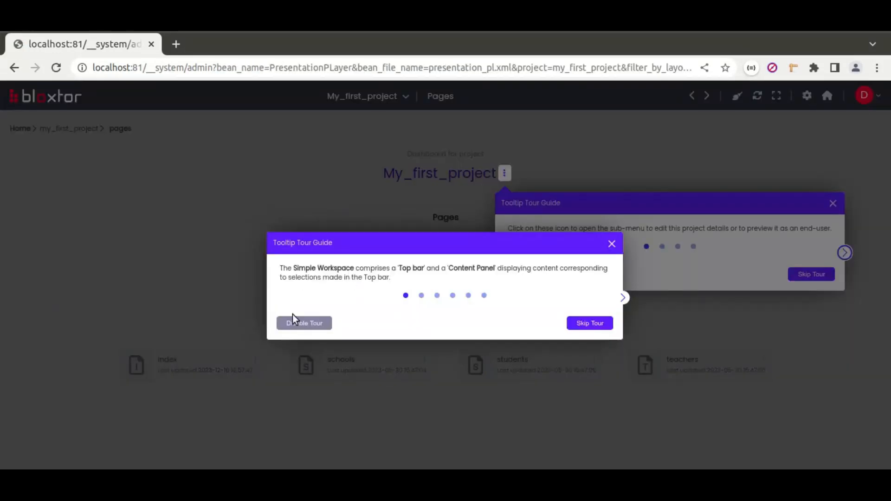
pyautogui.click(320, 323)
pyautogui.click(516, 276)
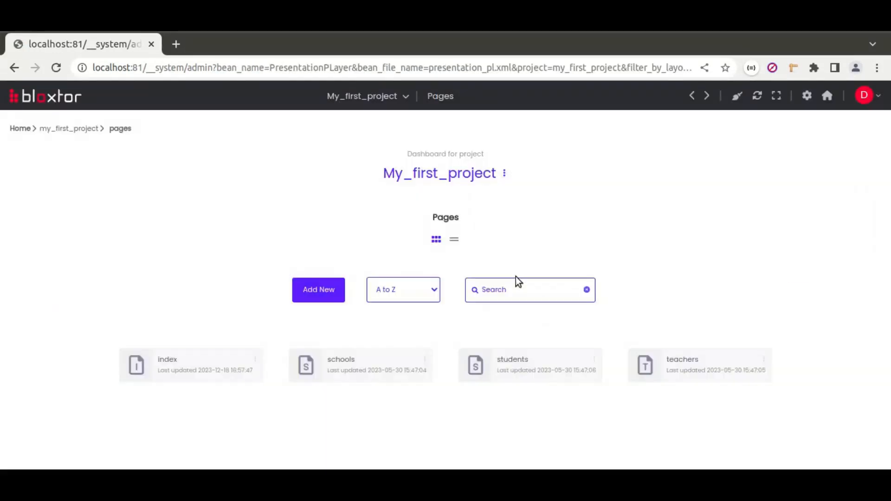
# Create a new page named dynamic_recursive_structure in the project.
pyautogui.click(315, 297)
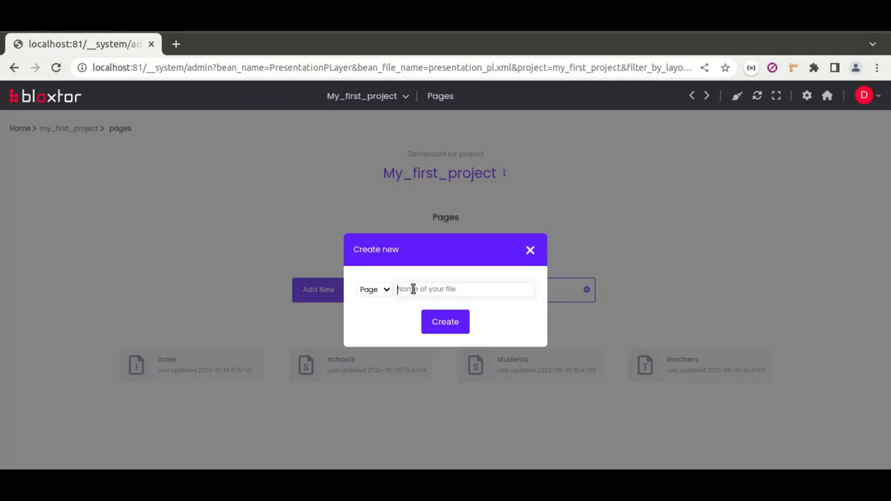
pyautogui.write('dyn')
pyautogui.write('amic_recursive_structure')
pyautogui.click(446, 322)
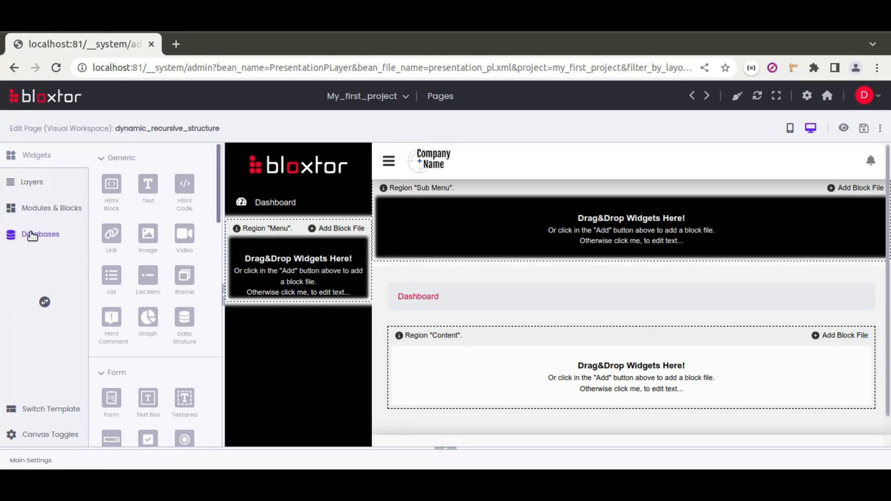
# Start a new table in the Mysql database and name it category.
pyautogui.click(32, 234)
pyautogui.click(100, 159)
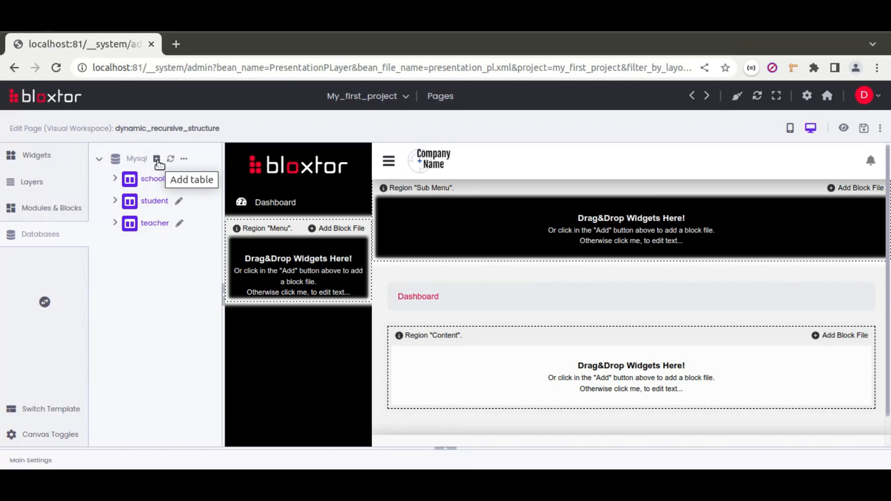
pyautogui.click(158, 160)
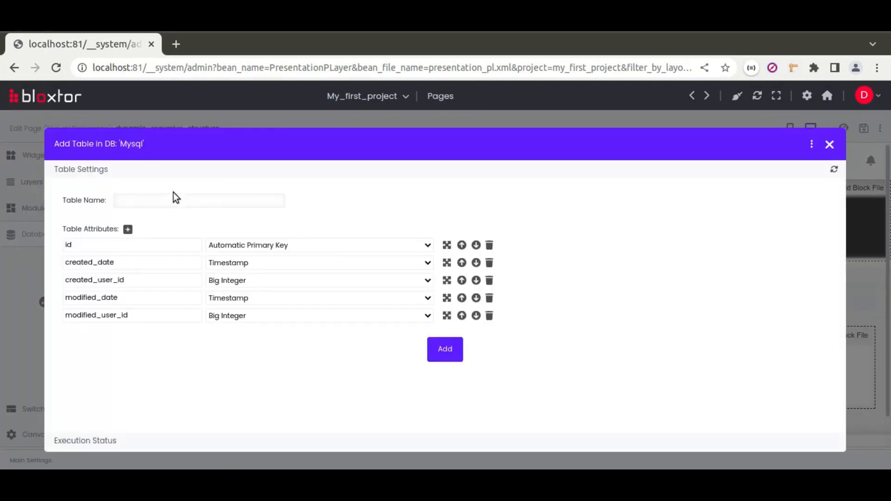
pyautogui.click(164, 198)
pyautogui.write('cotego')
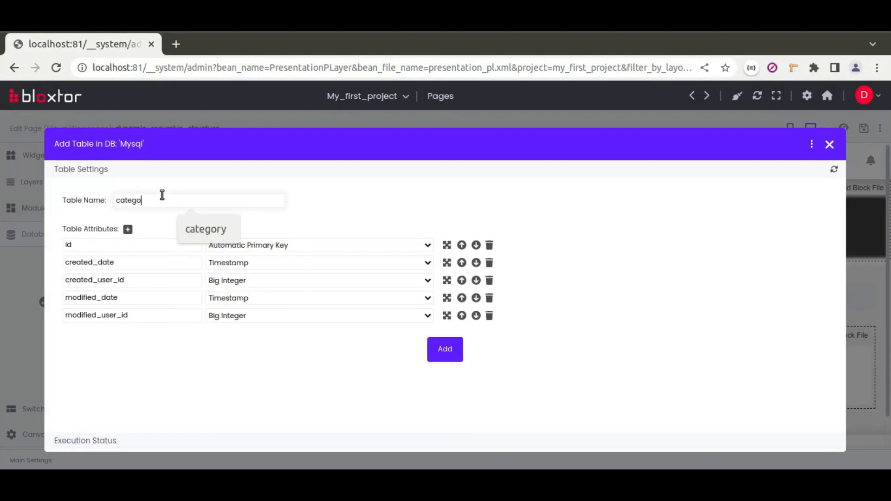
pyautogui.write('ry')
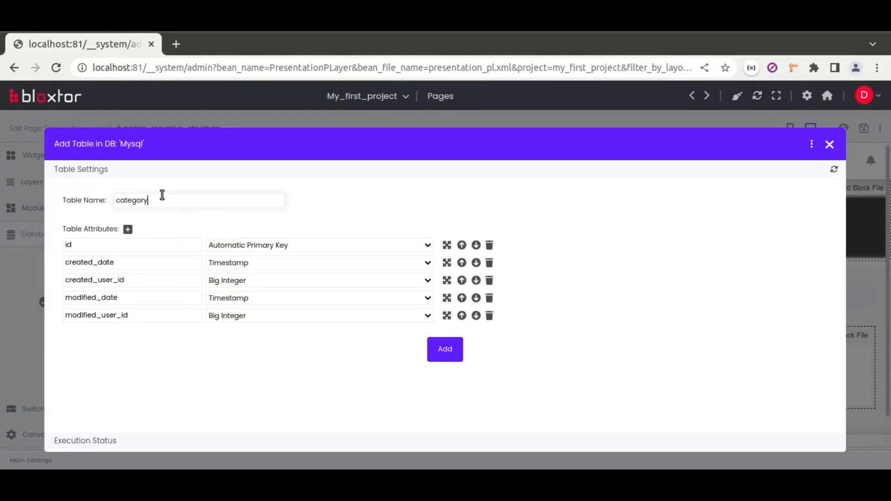
# Remove the created_date, created_user_id, modified_date and modified_user_id attributes from the new table.
pyautogui.click(490, 281)
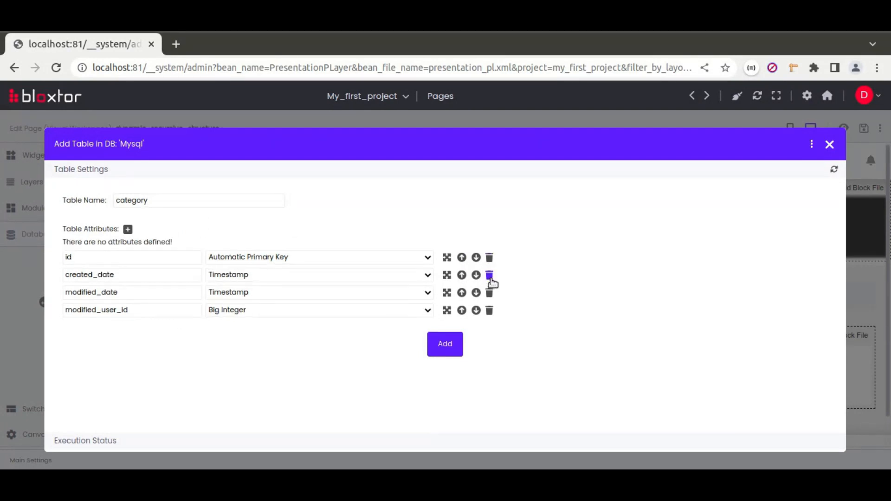
pyautogui.click(490, 276)
pyautogui.click(491, 293)
pyautogui.click(489, 276)
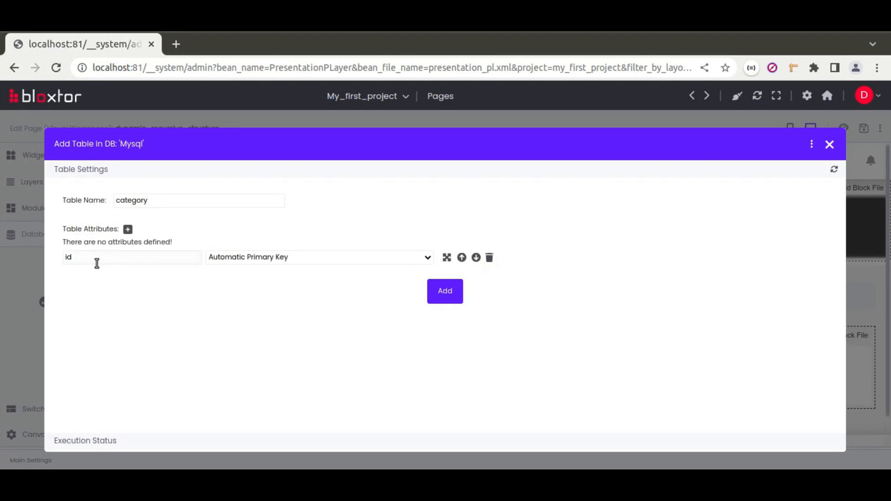
# Rename the id attribute to category_id and set its type to Automatic Primary Key.
pyautogui.write('category_')
pyautogui.click(139, 280)
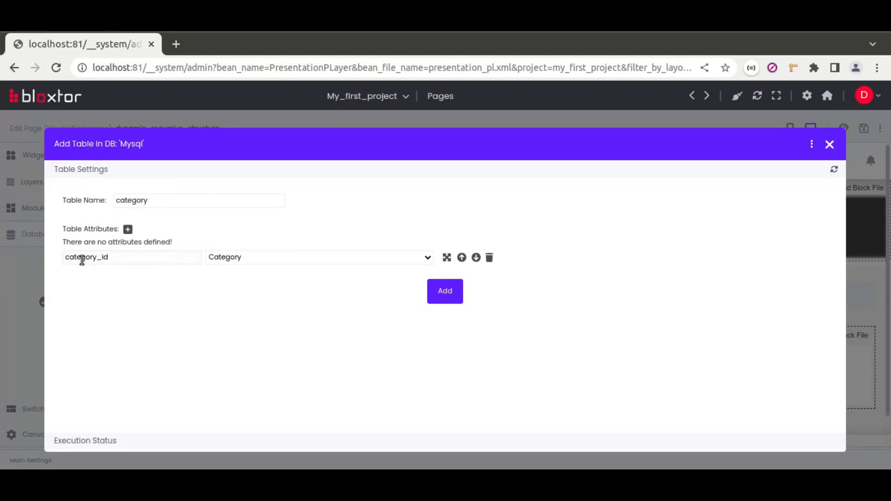
pyautogui.moveTo(133, 260); pyautogui.dragTo(60, 261)
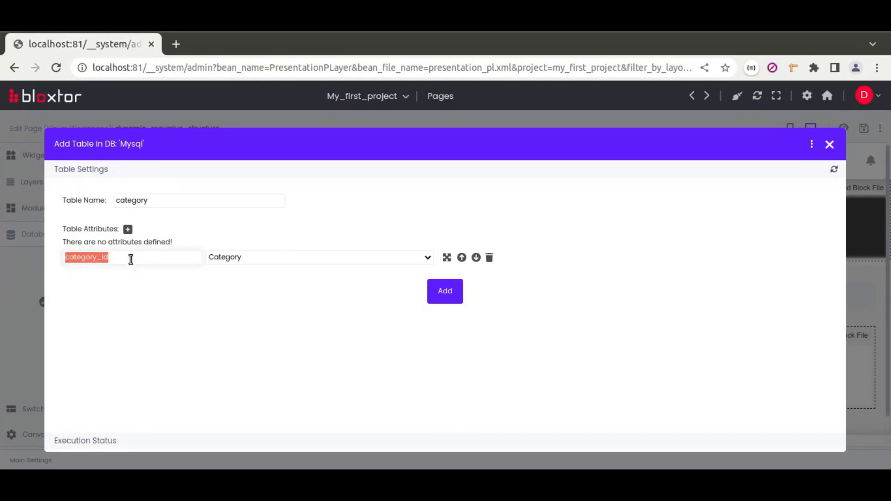
pyautogui.click(325, 258)
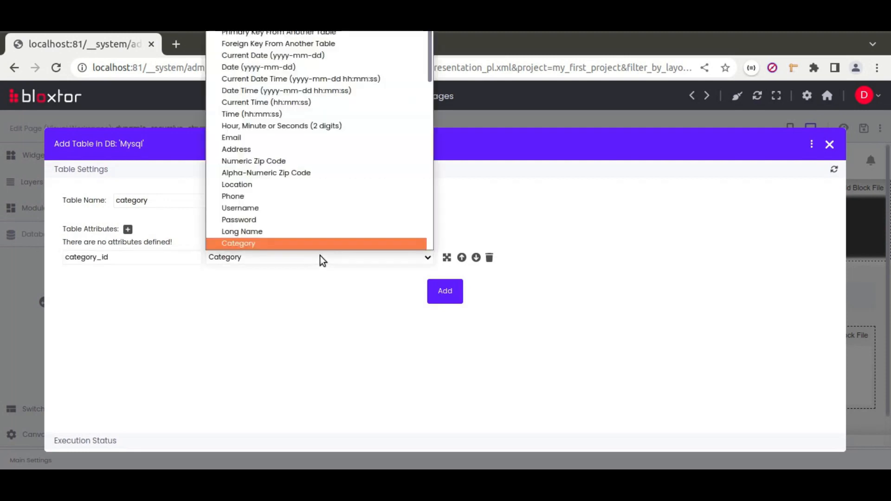
pyautogui.scroll(2, 300, 179)
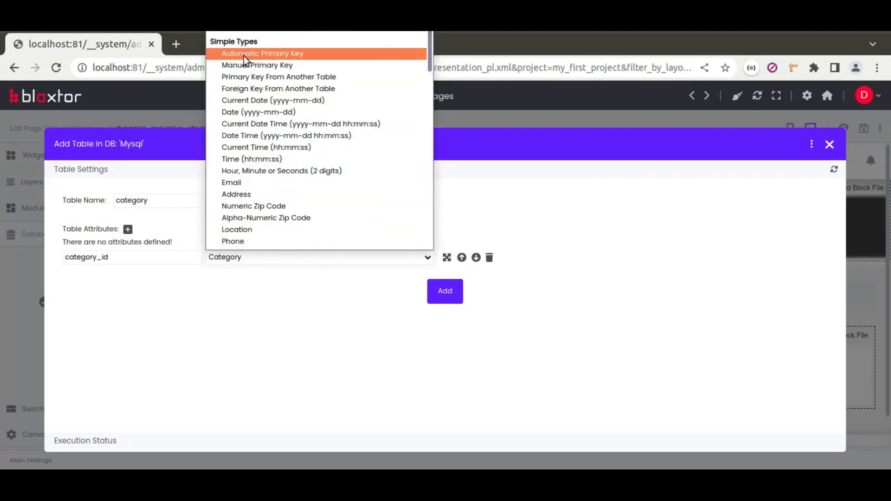
pyautogui.click(279, 55)
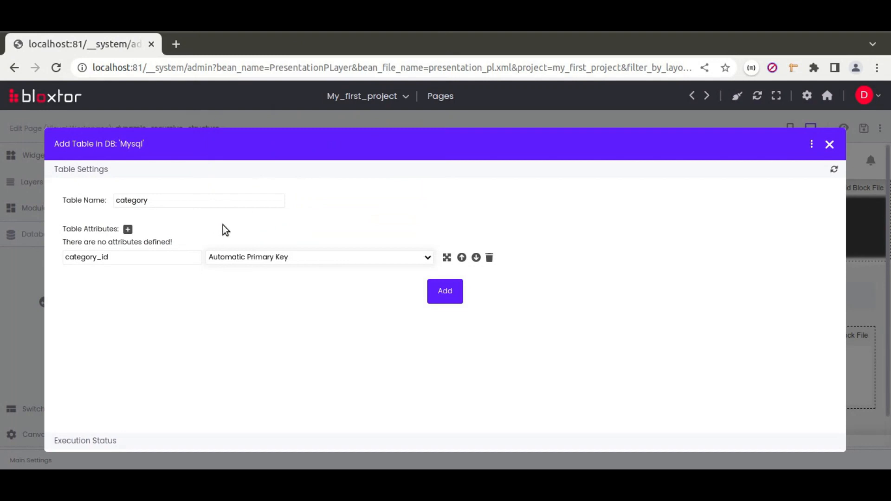
# Add a parent_id attribute with the type Foreign Key From Another Table.
pyautogui.click(128, 230)
pyautogui.click(136, 262)
pyautogui.write('parent_id')
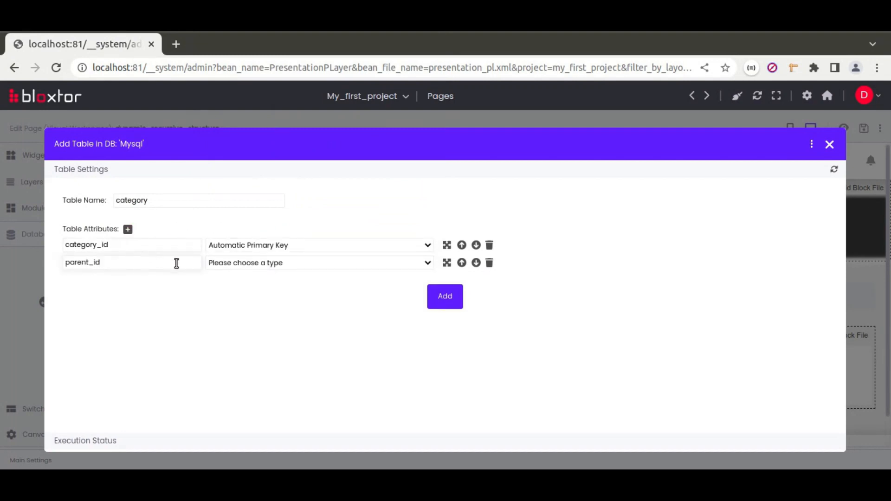
pyautogui.click(237, 265)
pyautogui.scroll(-1, 268, 200)
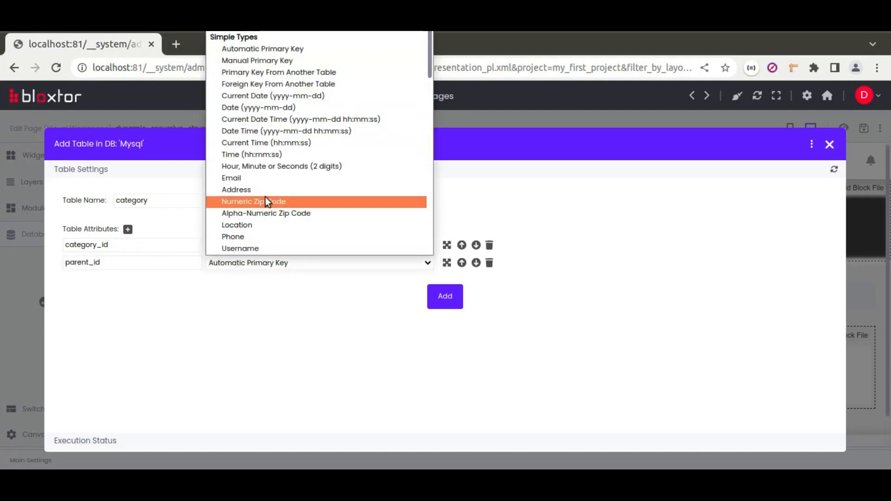
pyautogui.scroll(1, 269, 179)
pyautogui.click(251, 93)
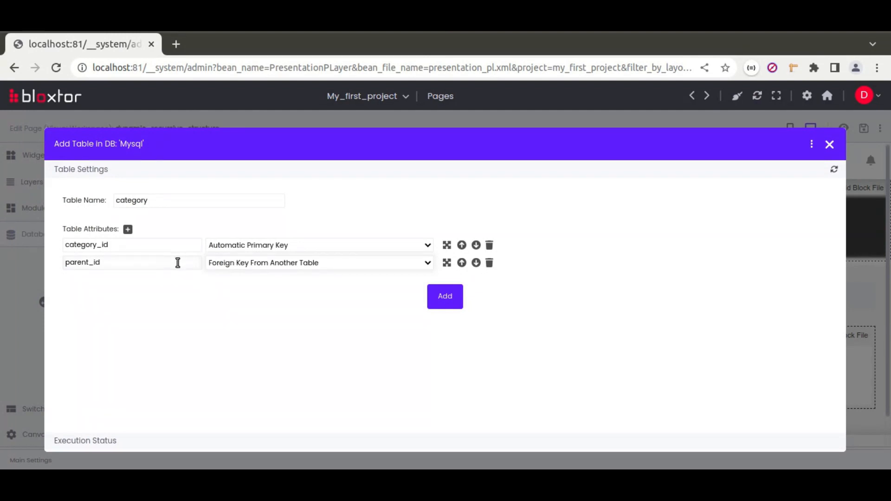
# Add a third table attribute called name, with the type Name.
pyautogui.click(128, 229)
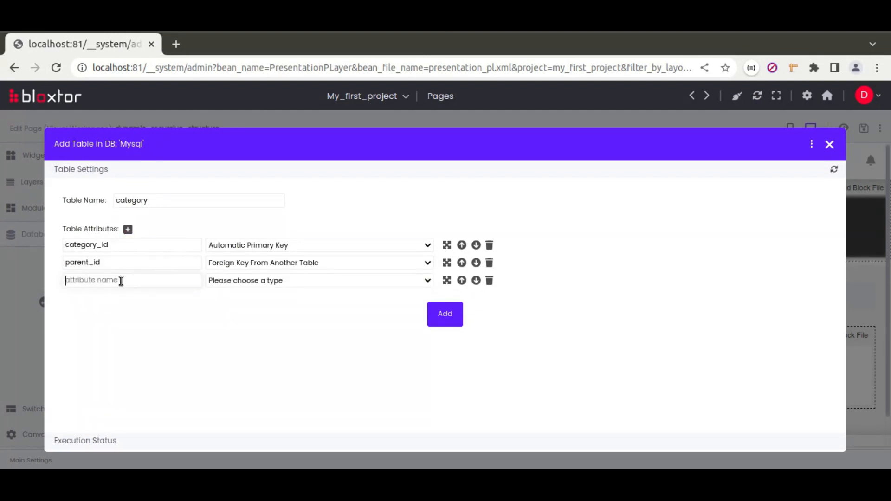
pyautogui.click(120, 280)
pyautogui.write('name')
pyautogui.click(136, 298)
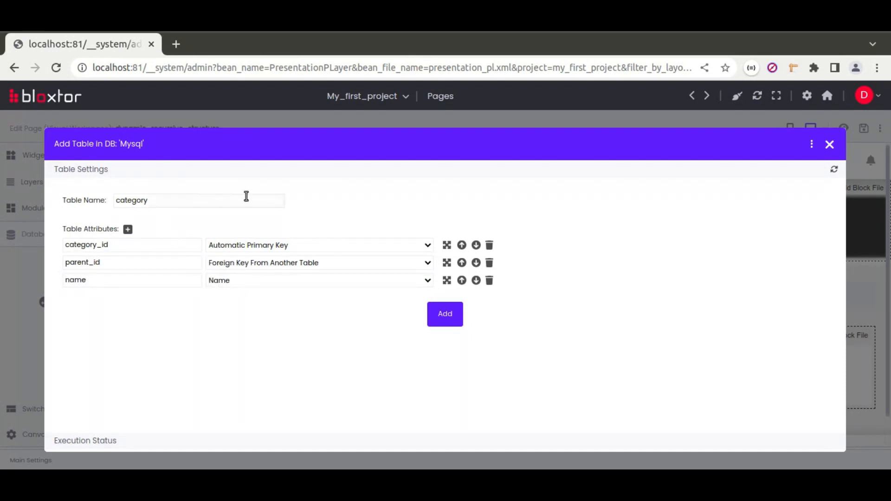
# Give the parent_id attribute a default value of 0 and create the category table.
pyautogui.click(447, 263)
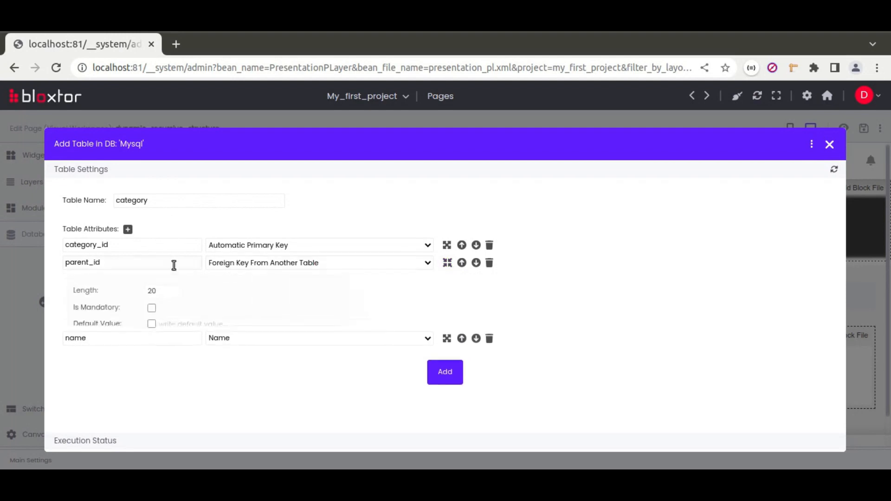
pyautogui.click(155, 326)
pyautogui.click(193, 327)
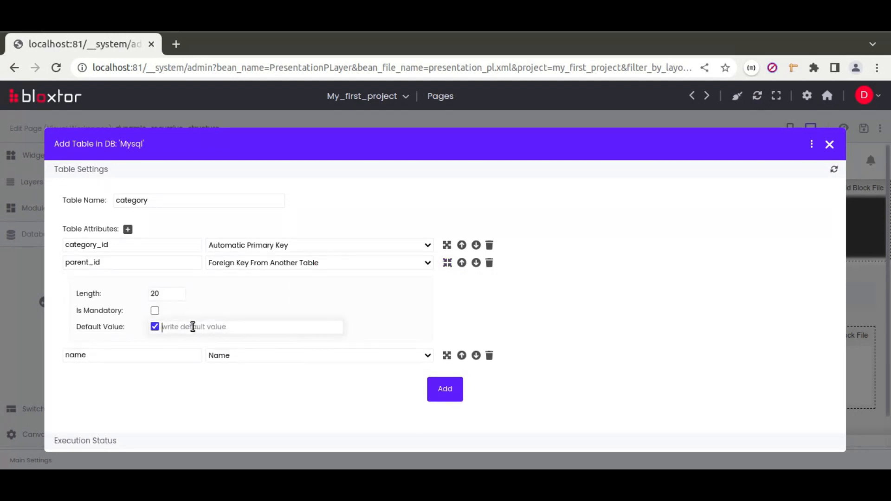
pyautogui.write('0')
pyautogui.click(445, 392)
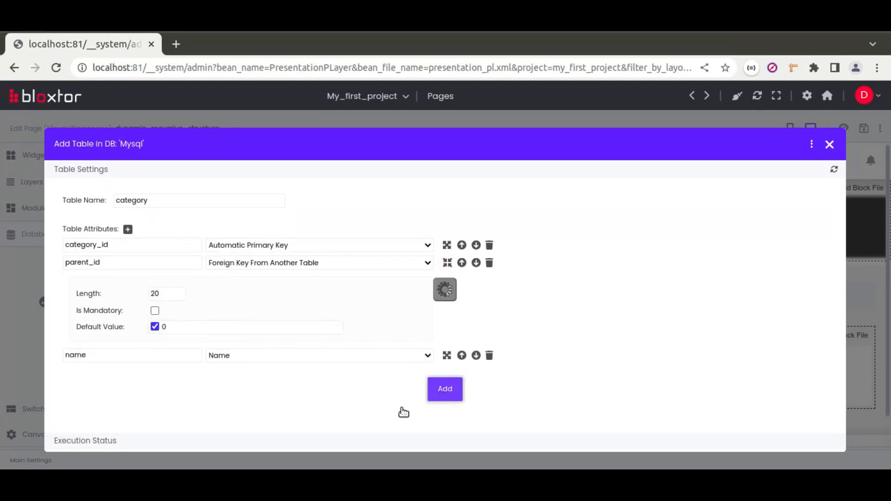
pyautogui.click(567, 176)
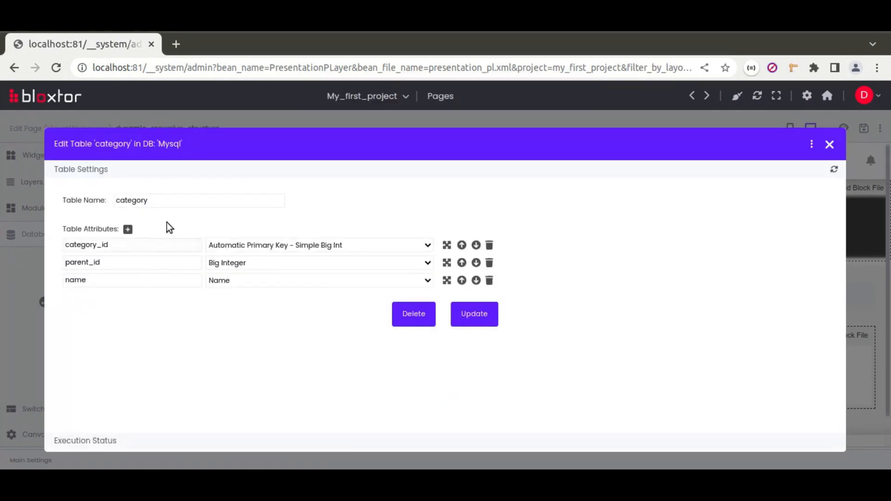
# Open the category table's record management and add a record named Category A with parent id 0.
pyautogui.click(811, 147)
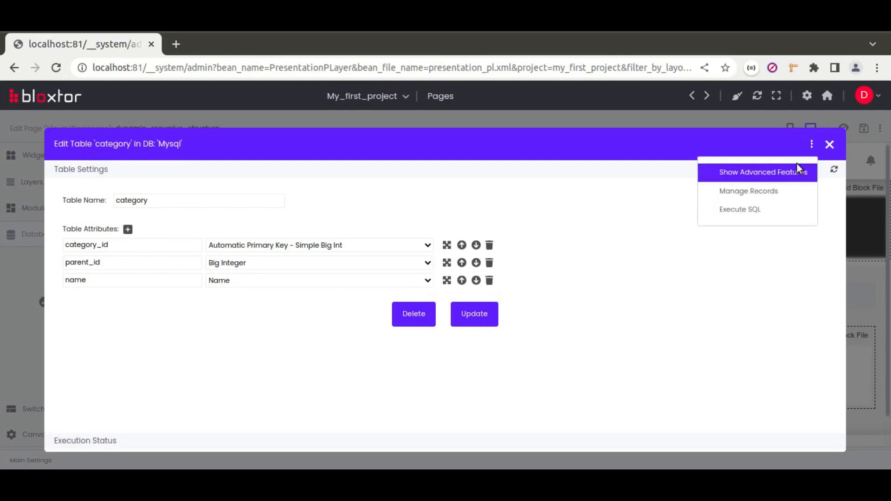
pyautogui.click(756, 192)
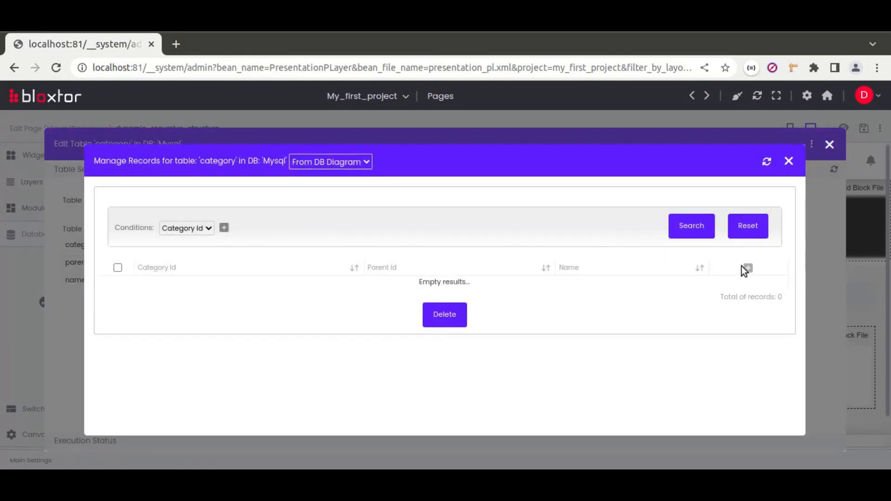
pyautogui.click(747, 268)
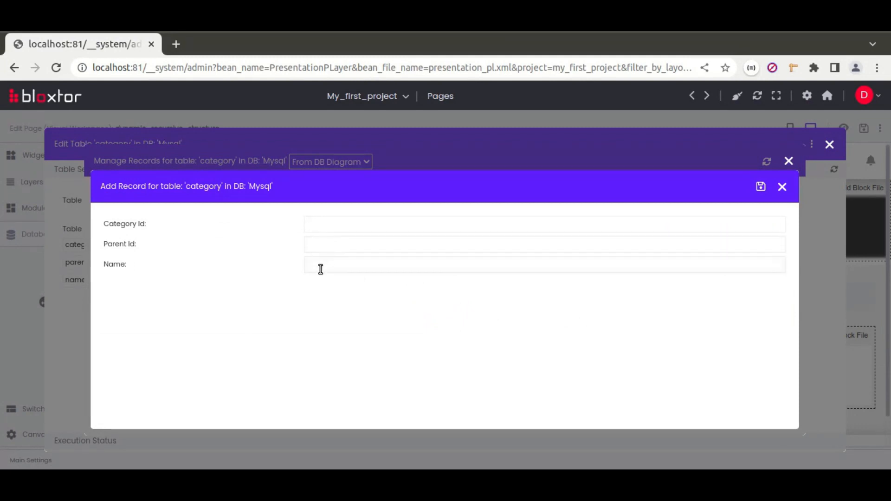
pyautogui.click(317, 268)
pyautogui.write('Category A')
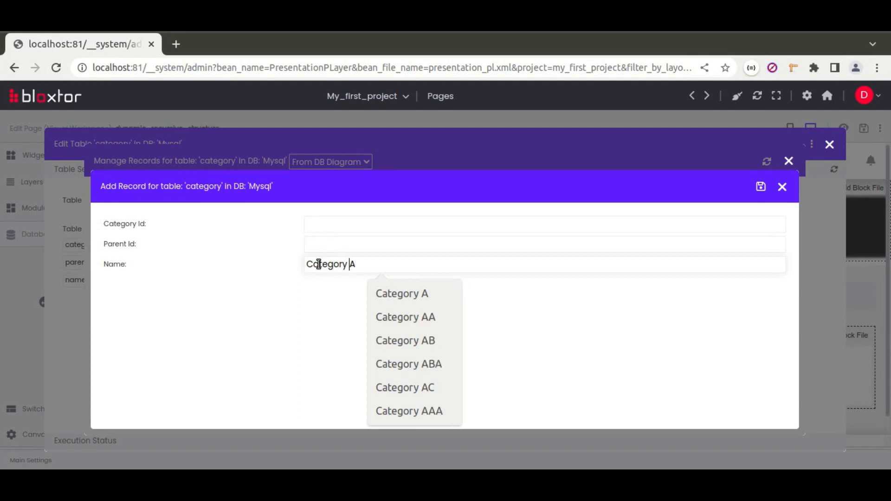
pyautogui.doubleClick(318, 264)
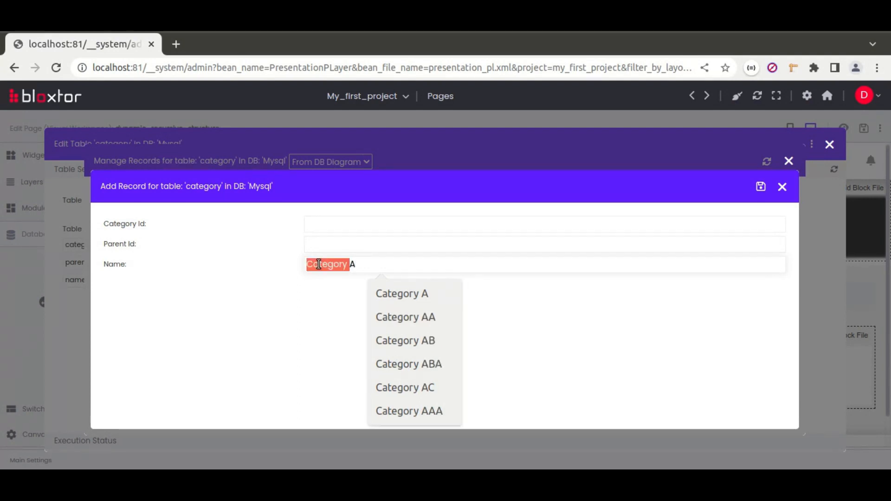
pyautogui.click(355, 246)
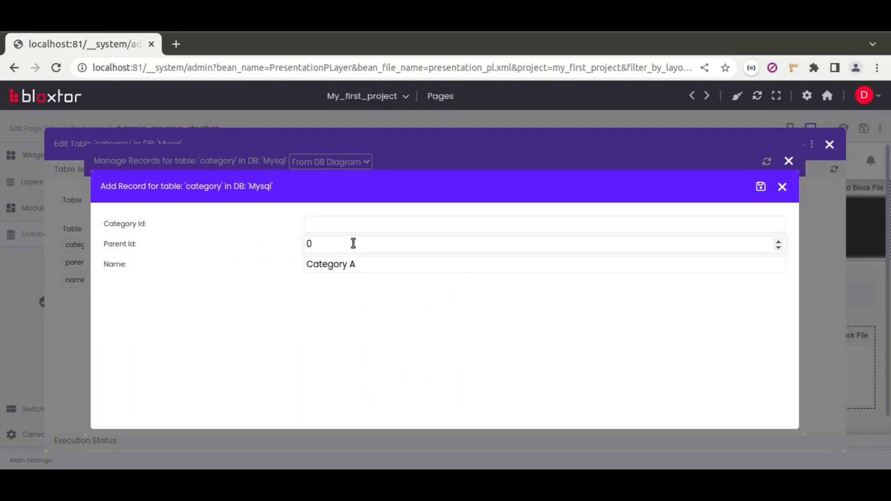
pyautogui.click(760, 187)
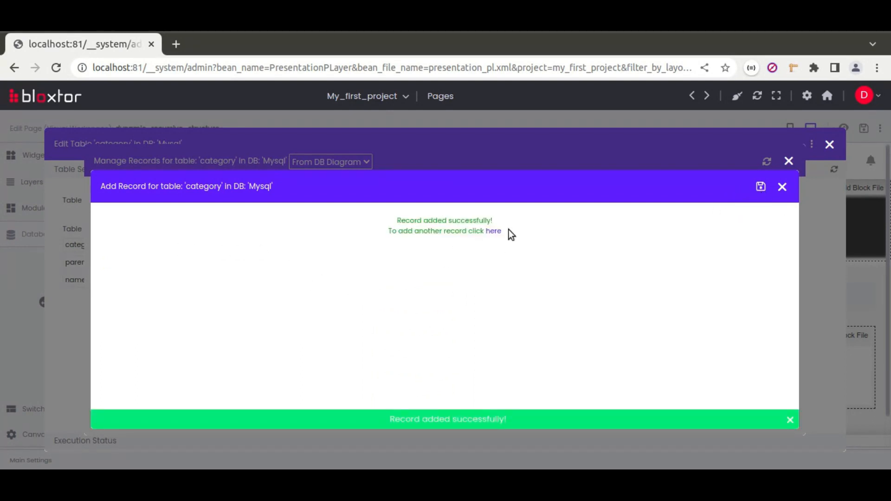
# Add a second category record named Category B with parent id 0.
pyautogui.click(382, 265)
pyautogui.press('BackSpace')
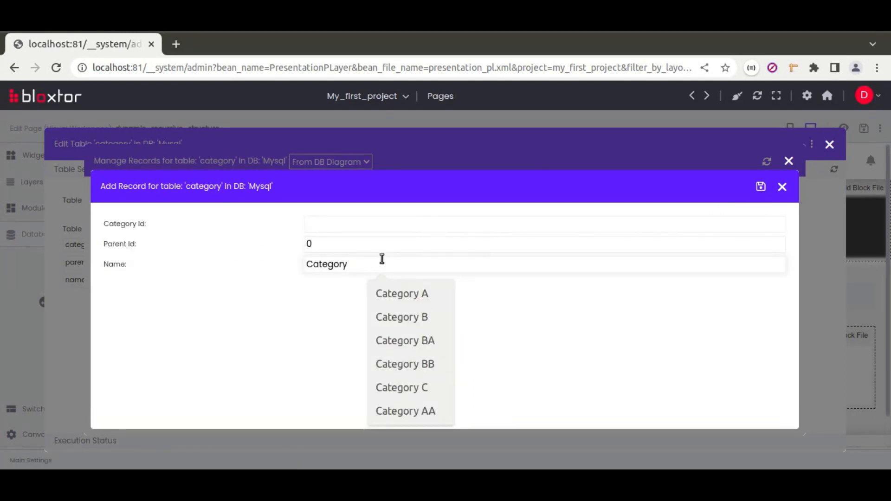
pyautogui.write('B')
pyautogui.click(762, 188)
# Add a third record named Category C with parent id 0 and return to the record list.
pyautogui.click(491, 232)
pyautogui.click(362, 264)
pyautogui.press('BackSpace')
pyautogui.write('C')
pyautogui.click(760, 186)
pyautogui.click(781, 187)
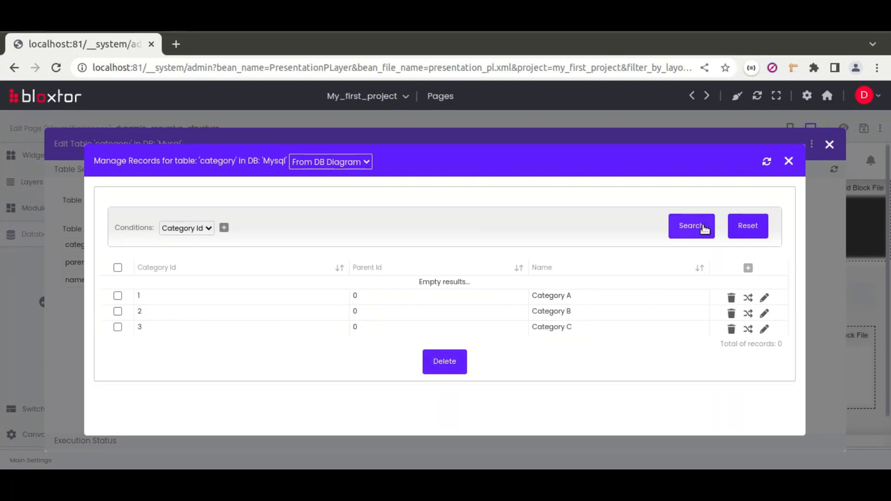
# Add a category record named Category AA with parent id 1.
pyautogui.click(746, 269)
pyautogui.click(343, 245)
pyautogui.click(337, 264)
pyautogui.write('Category ')
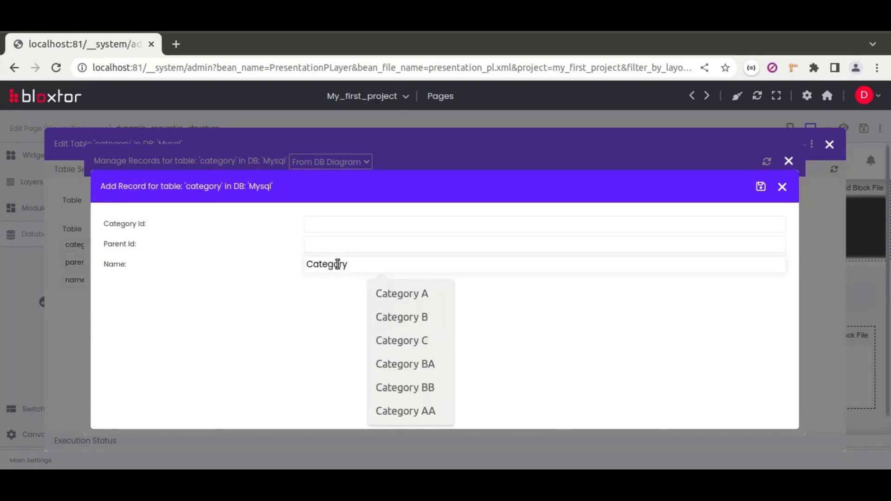
pyautogui.write('AA')
pyautogui.click(335, 242)
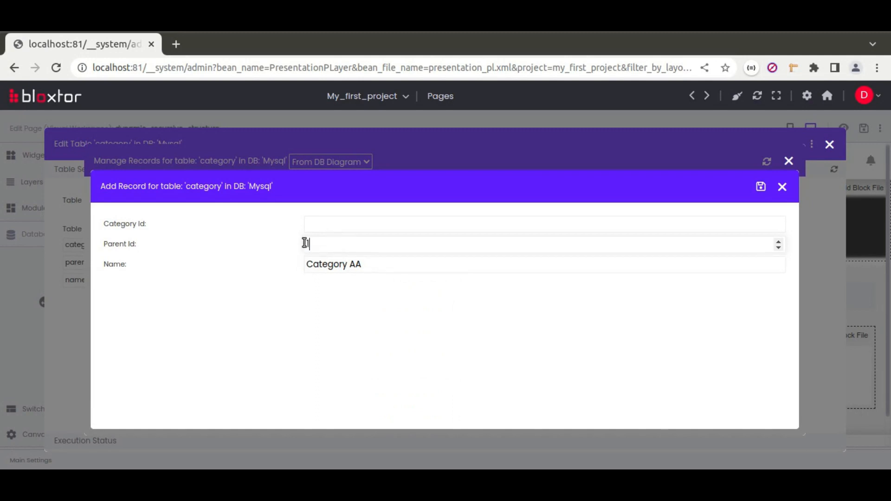
pyautogui.click(760, 187)
# Add another child record named Category AB with parent id 1.
pyautogui.click(493, 231)
pyautogui.click(399, 261)
pyautogui.press('BackSpace')
pyautogui.write('B')
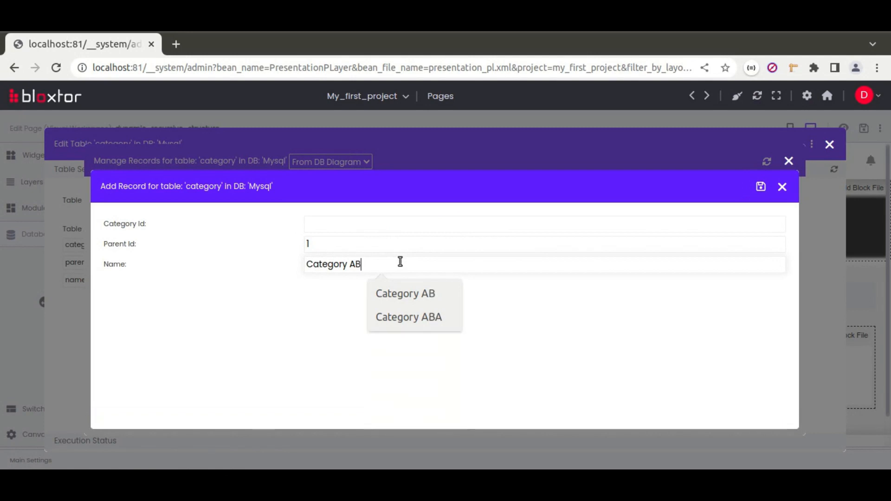
pyautogui.click(760, 187)
# Add a third child record named Category AC with parent id 1.
pyautogui.click(492, 231)
pyautogui.click(403, 268)
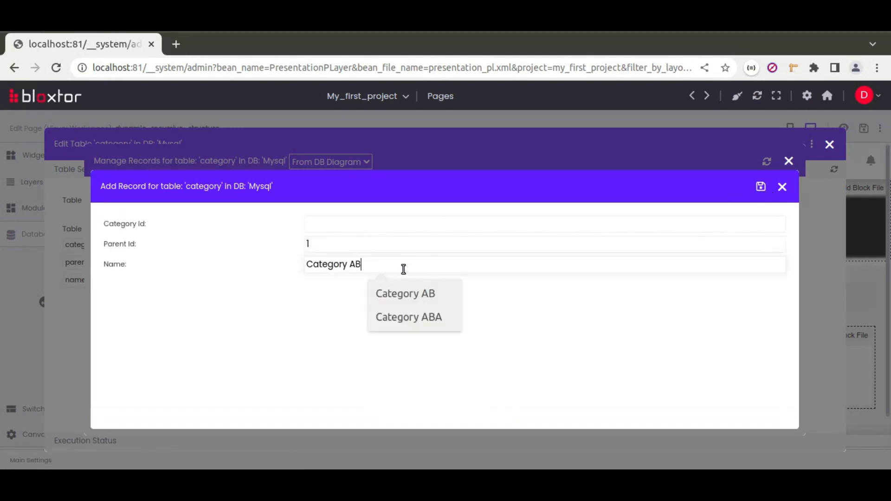
pyautogui.press('BackSpace')
pyautogui.write('C')
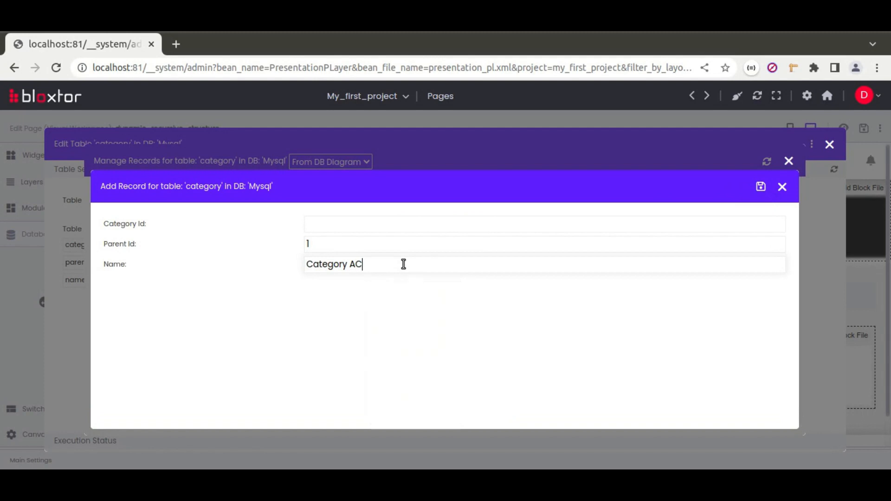
pyautogui.click(760, 188)
# Add a category record named Category BA with parent id 2.
pyautogui.click(489, 231)
pyautogui.moveTo(351, 264); pyautogui.dragTo(369, 260)
pyautogui.write('BA')
pyautogui.click(349, 242)
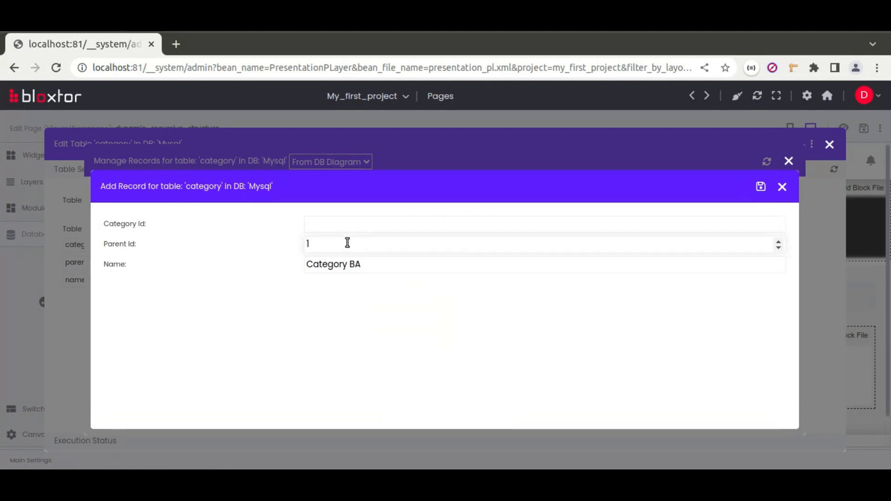
pyautogui.click(760, 186)
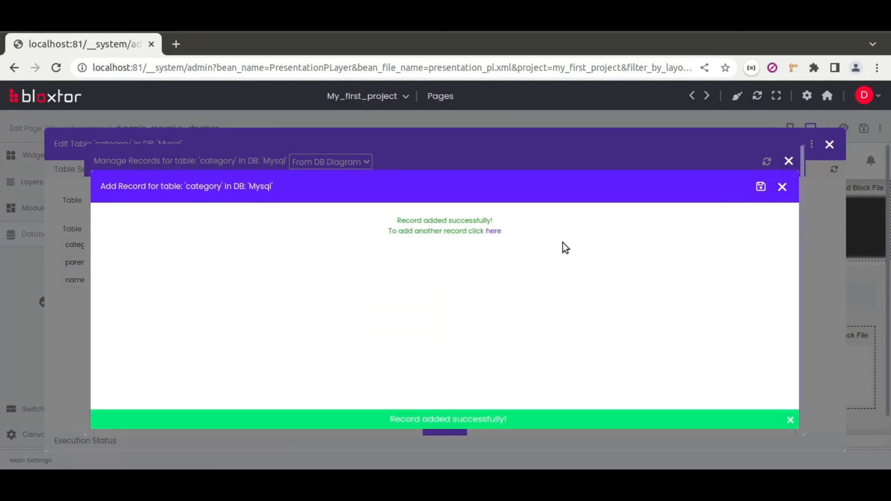
# Add a record named Category BB with parent id 2 and return to the record list.
pyautogui.click(494, 231)
pyautogui.press('BackSpace')
pyautogui.write('BB')
pyautogui.click(761, 189)
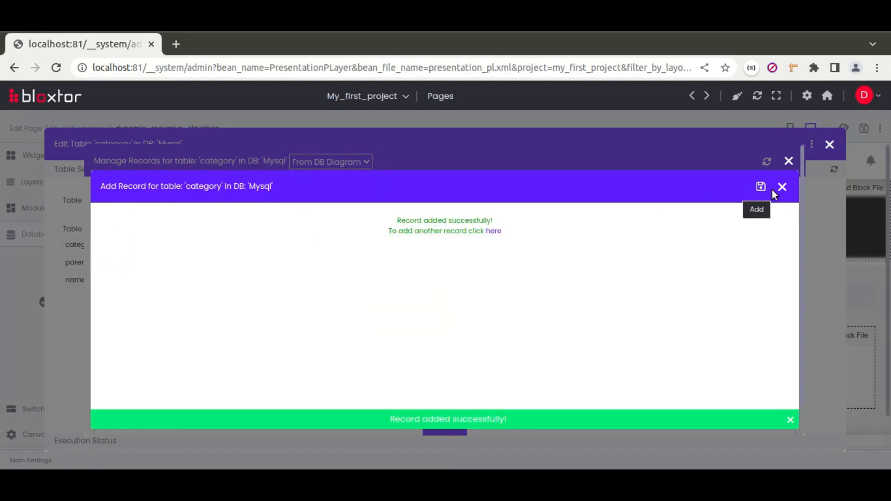
pyautogui.click(783, 187)
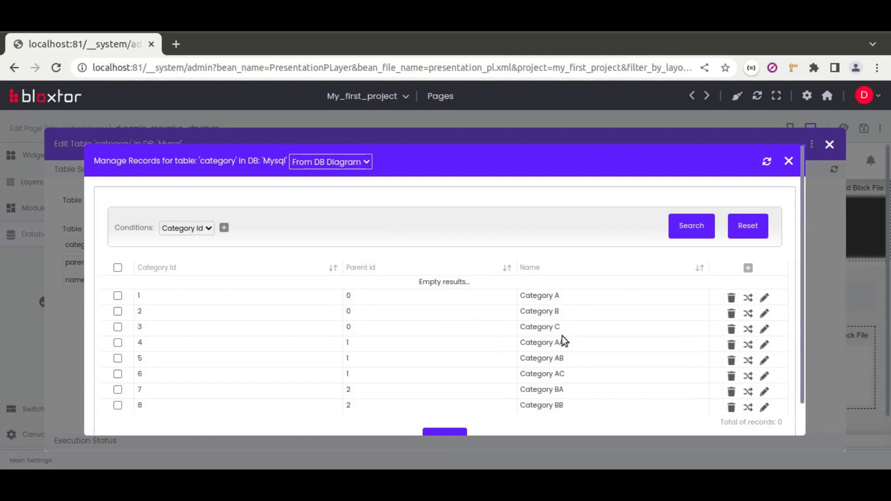
# Add a record named Category ABA with Category AB's id, 5, as parent id, and return to the record list.
pyautogui.moveTo(564, 358); pyautogui.dragTo(265, 361)
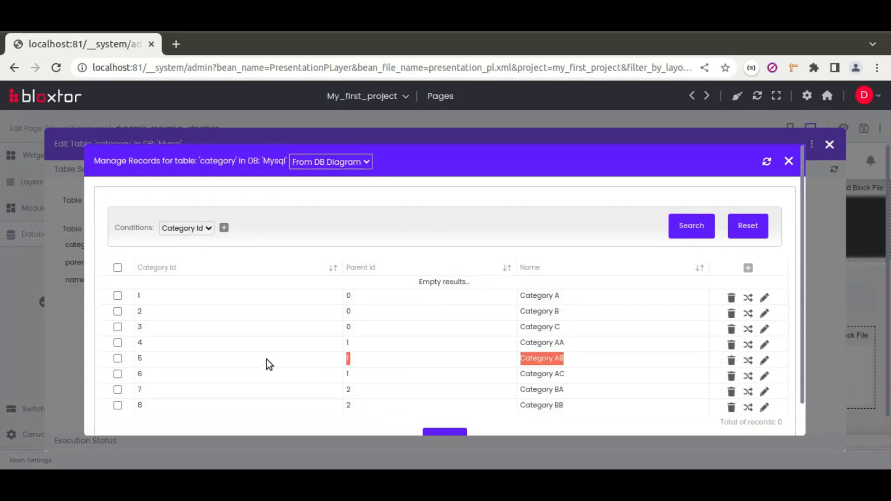
pyautogui.moveTo(135, 358); pyautogui.dragTo(145, 360)
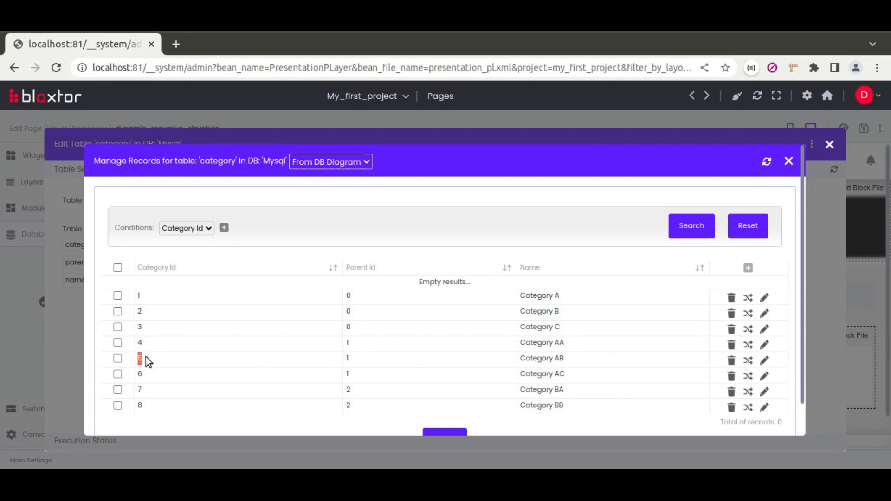
pyautogui.click(748, 270)
pyautogui.click(401, 264)
pyautogui.write('Category ABA')
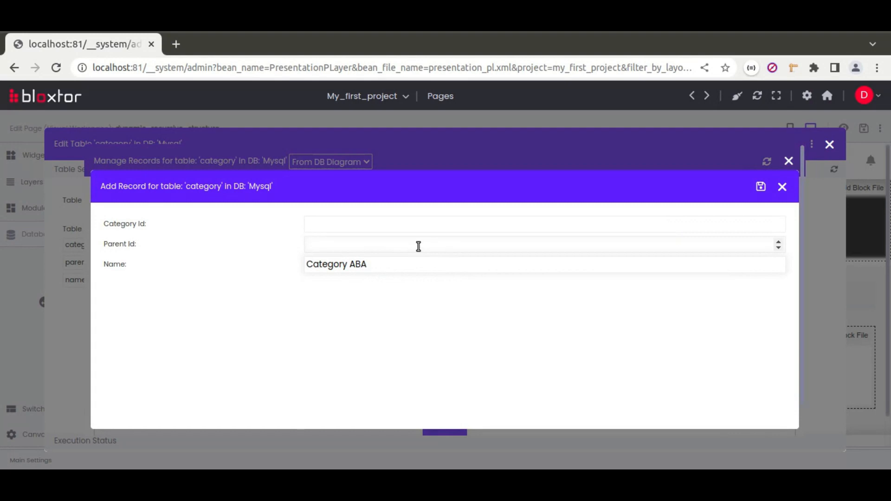
pyautogui.click(418, 247)
pyautogui.write('5')
pyautogui.click(761, 186)
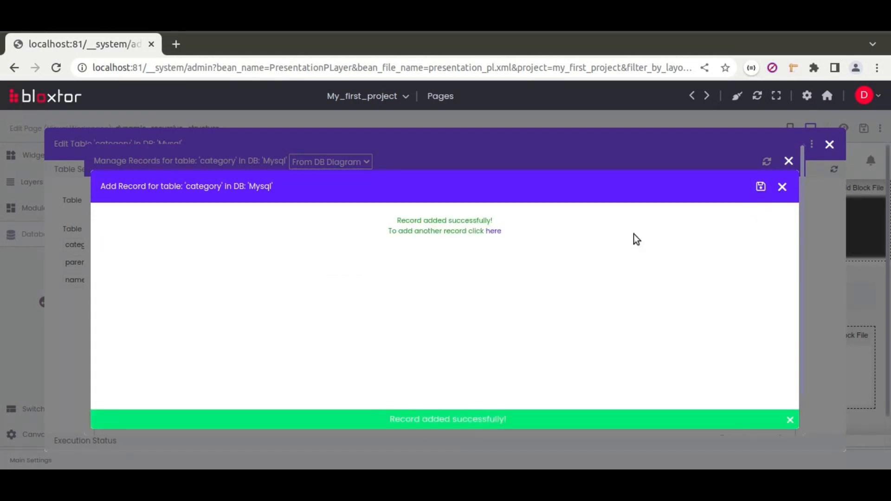
pyautogui.click(782, 187)
pyautogui.scroll(-1, 504, 297)
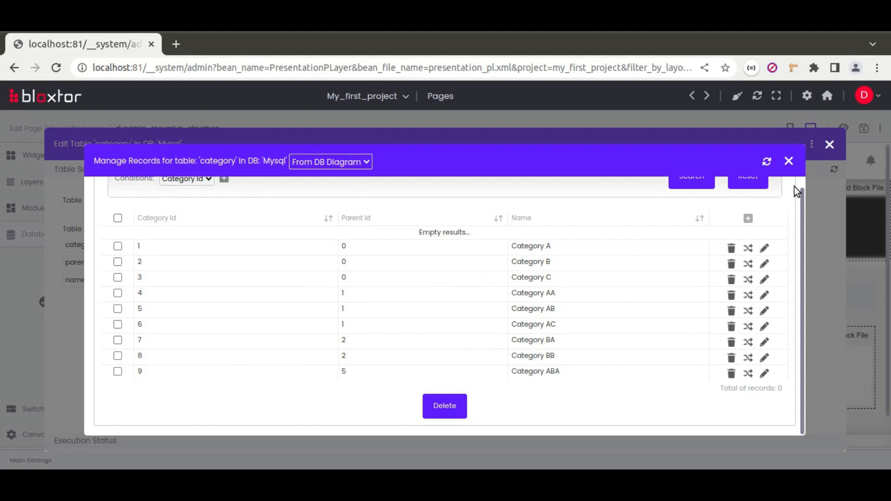
# Close the record management and table editor, and expand the category table to show its attributes.
pyautogui.click(788, 161)
pyautogui.click(829, 144)
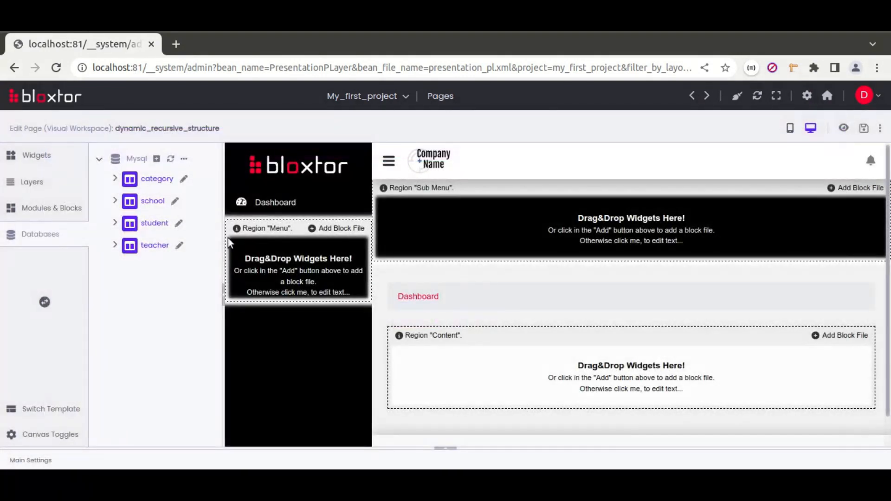
pyautogui.click(114, 178)
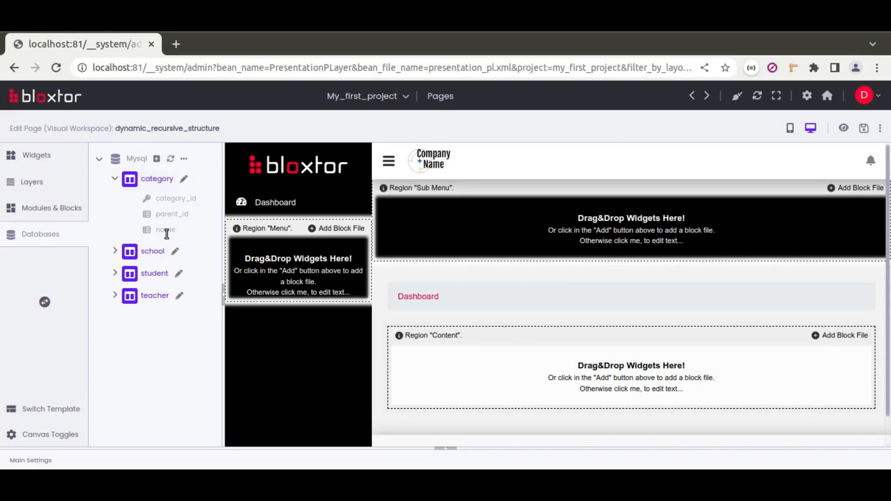
# Insert an Html Block widget into the Content region and start loading a resource for it.
pyautogui.click(34, 155)
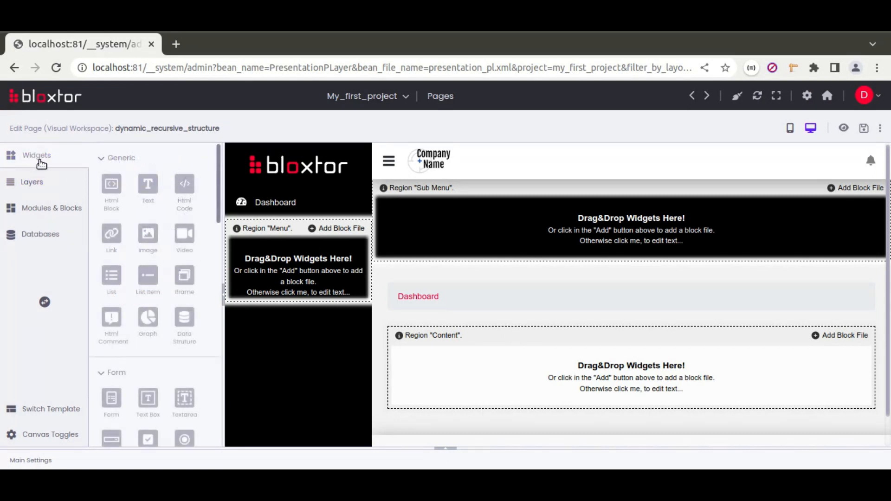
pyautogui.moveTo(116, 192); pyautogui.dragTo(486, 378)
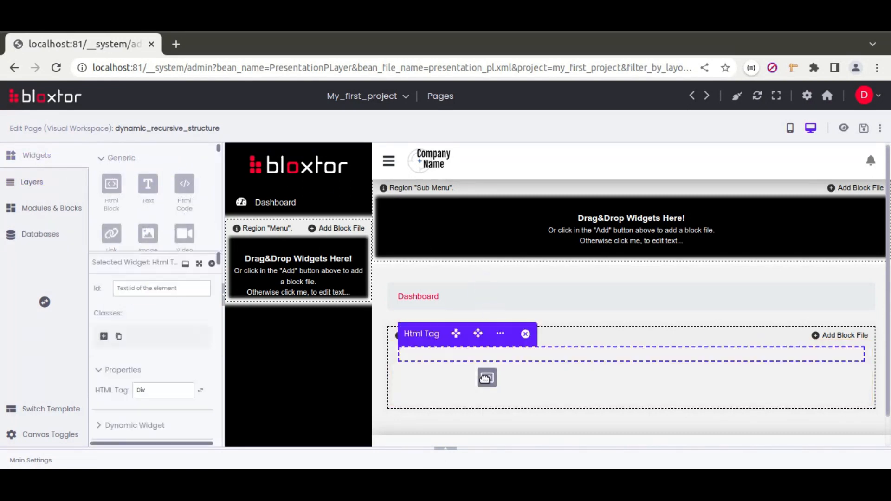
pyautogui.click(500, 333)
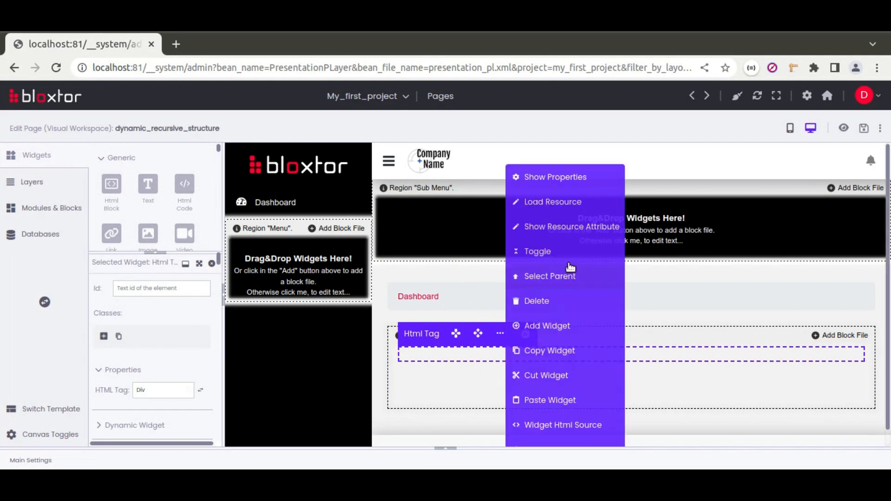
pyautogui.click(557, 208)
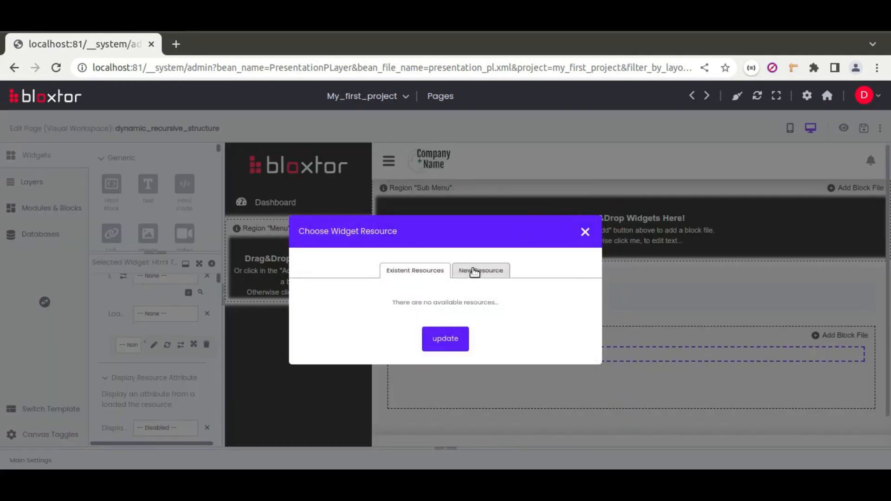
# Assign the widget a new resource that gets a multiple records list from the mysql category table, with no query conditions.
pyautogui.click(478, 271)
pyautogui.click(440, 266)
pyautogui.click(440, 266)
pyautogui.click(440, 266)
pyautogui.click(430, 287)
pyautogui.click(421, 280)
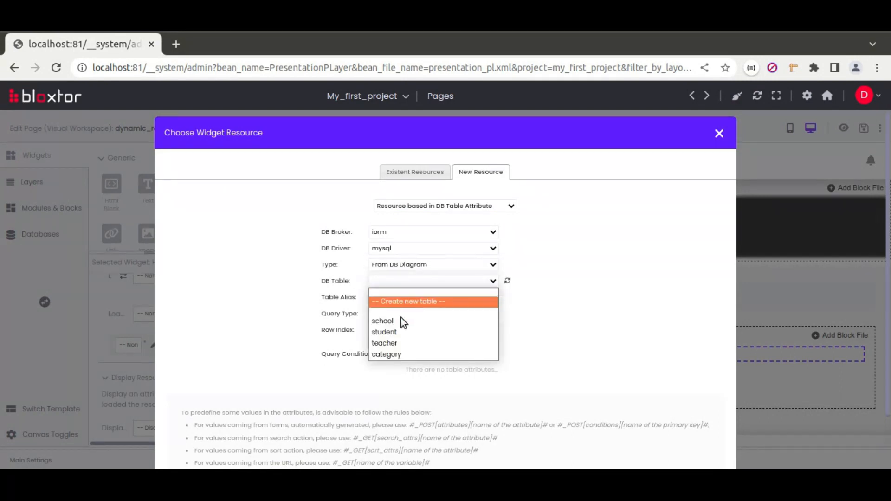
pyautogui.click(394, 353)
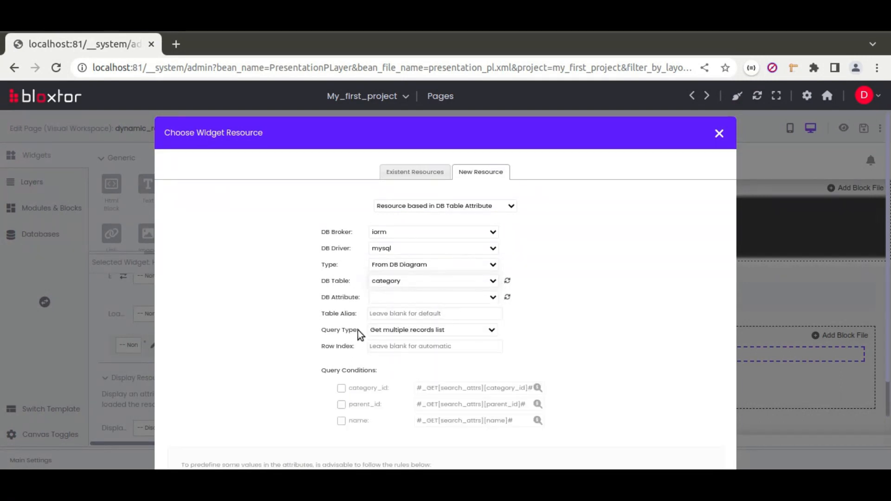
pyautogui.moveTo(561, 353); pyautogui.dragTo(557, 194)
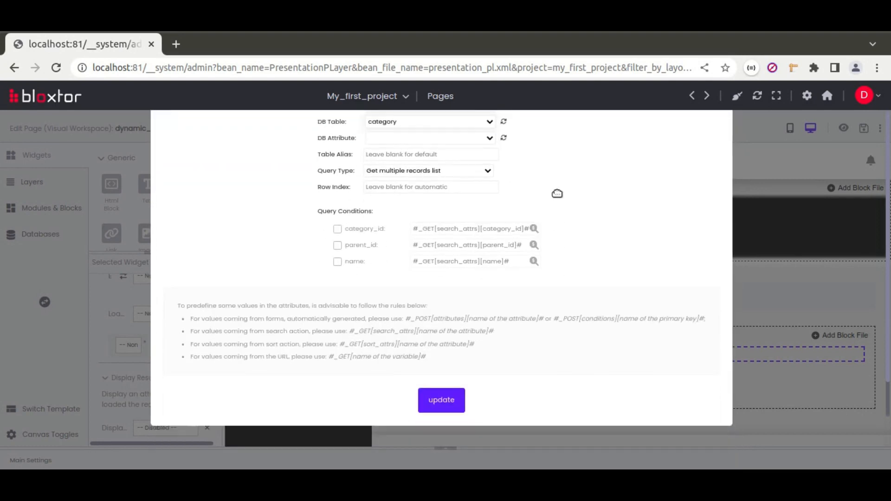
pyautogui.click(452, 399)
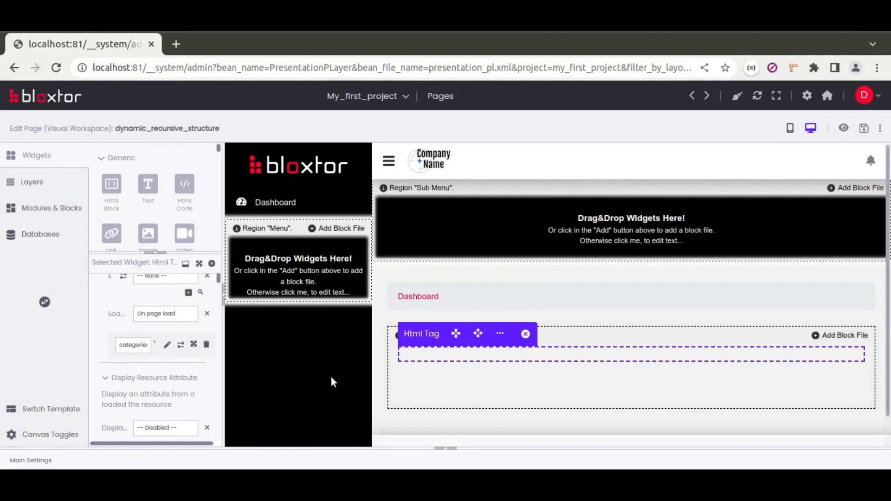
# Enlarge the widget's properties area and set its default widget type to List group - with table/tree.
pyautogui.scroll(-2, 203, 267)
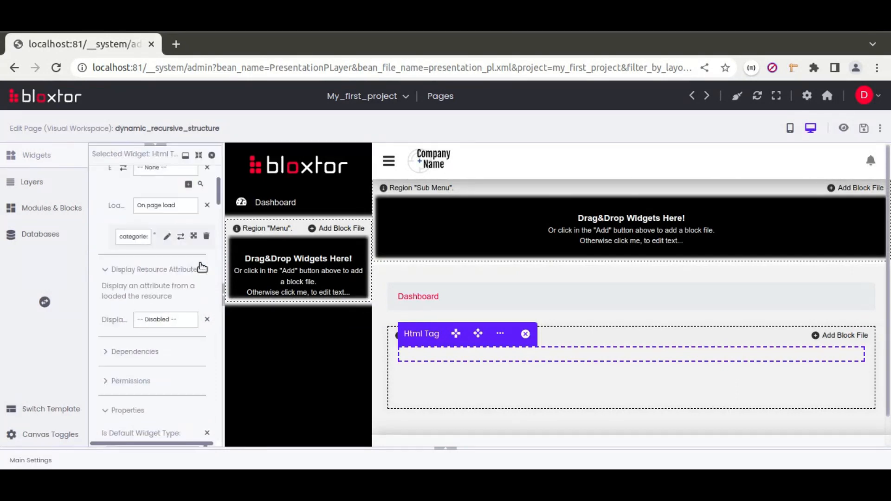
pyautogui.click(45, 303)
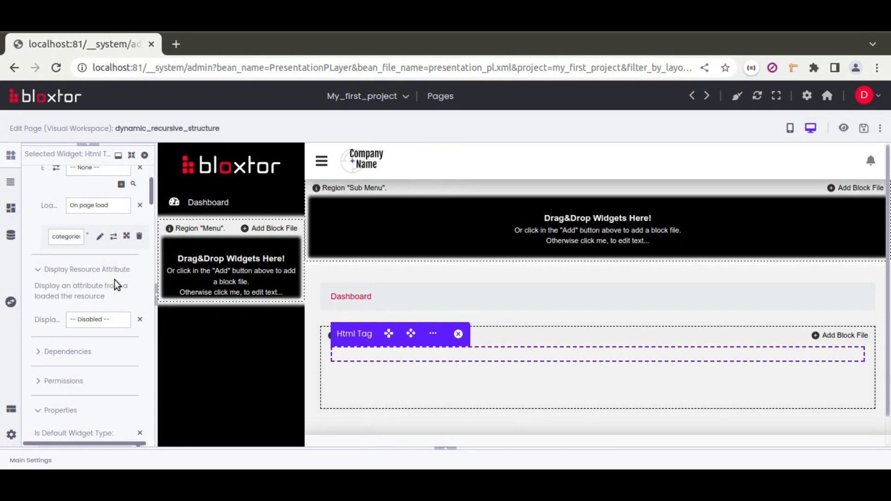
pyautogui.moveTo(155, 273); pyautogui.dragTo(242, 270)
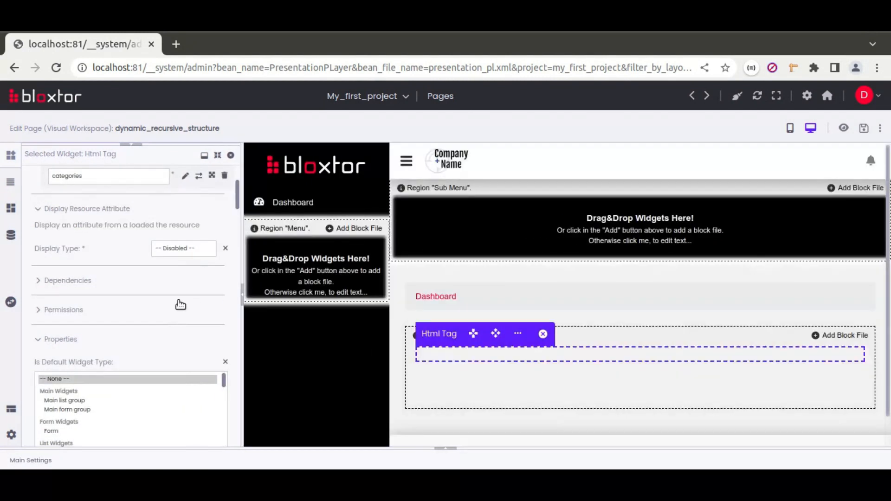
pyautogui.scroll(5, 150, 301)
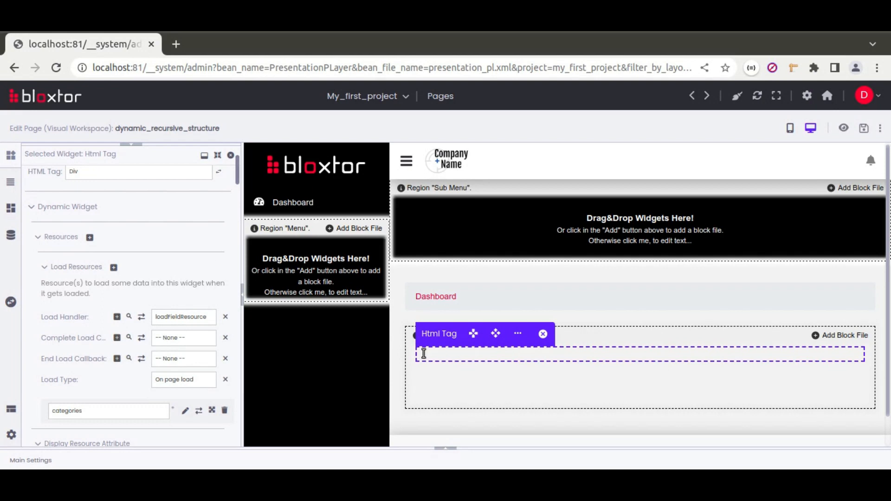
pyautogui.scroll(-8, 35, 333)
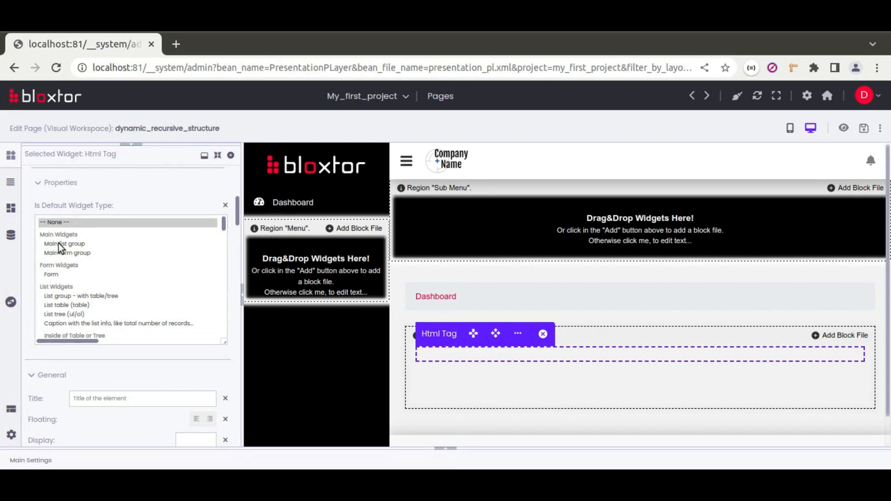
pyautogui.click(82, 295)
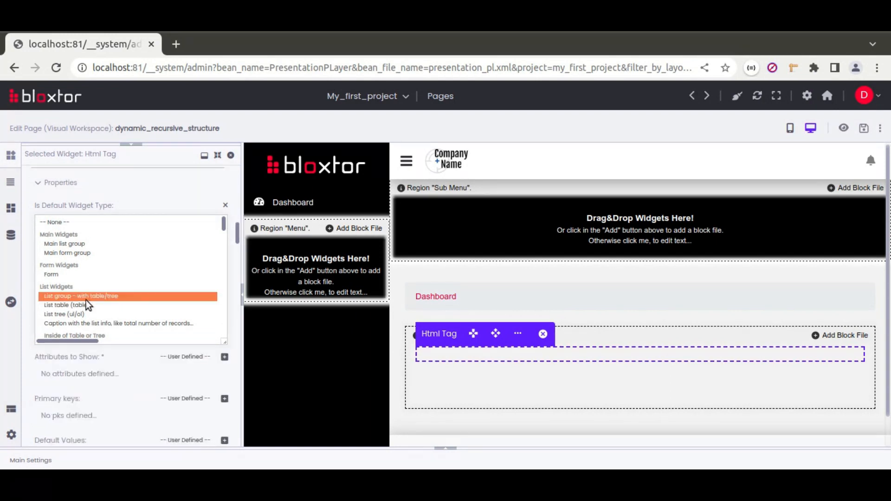
# Set the widget's load handler to loadListTableAndTreeResource and its load type to On page load.
pyautogui.scroll(-10, 26, 283)
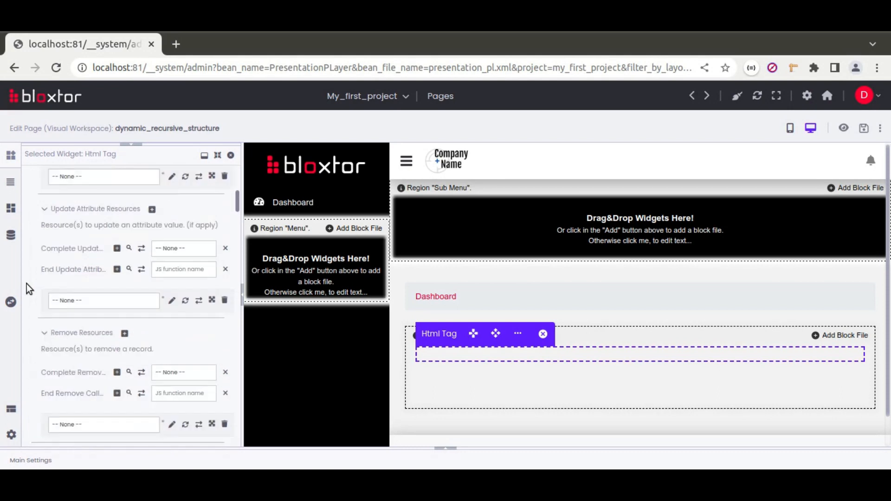
pyautogui.scroll(5, 26, 283)
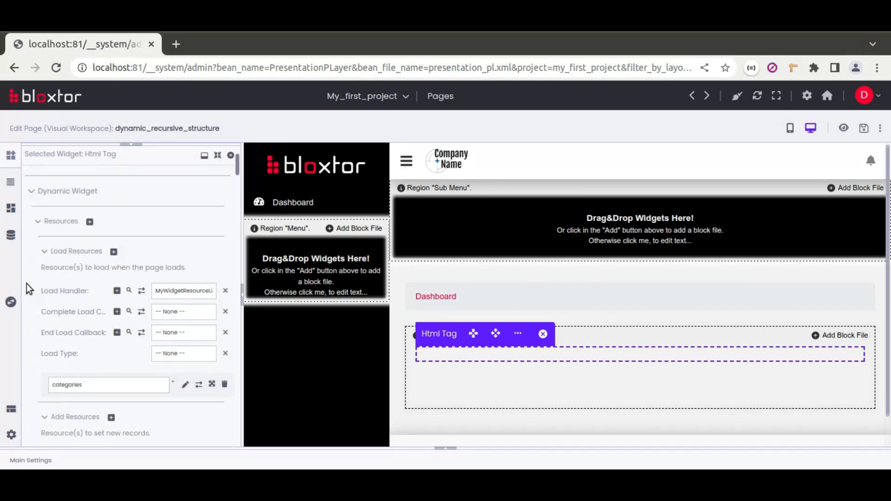
pyautogui.click(142, 293)
pyautogui.click(176, 292)
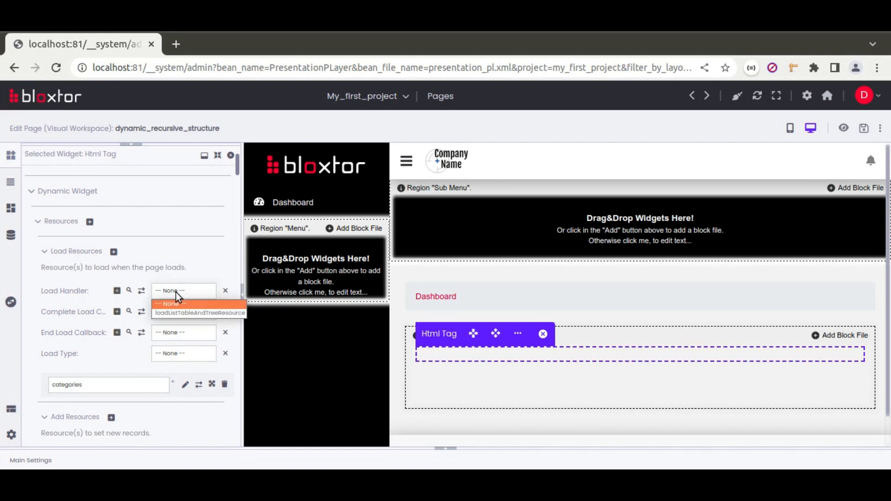
pyautogui.click(198, 314)
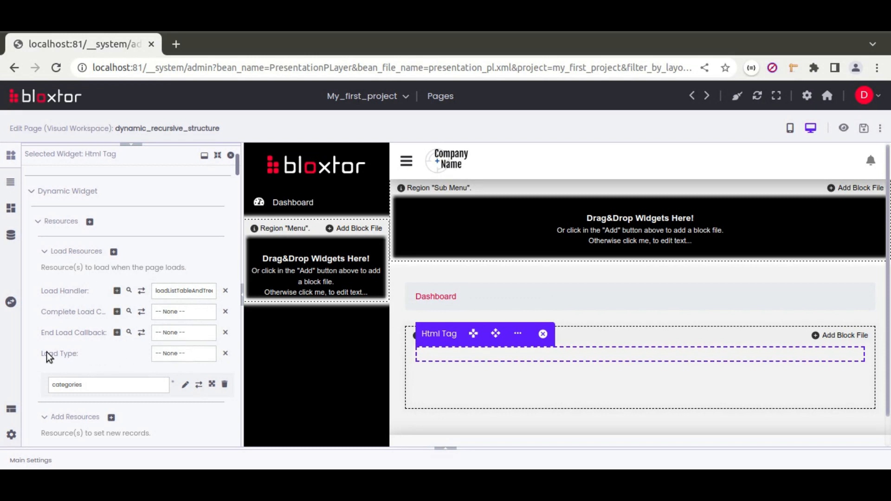
pyautogui.click(186, 355)
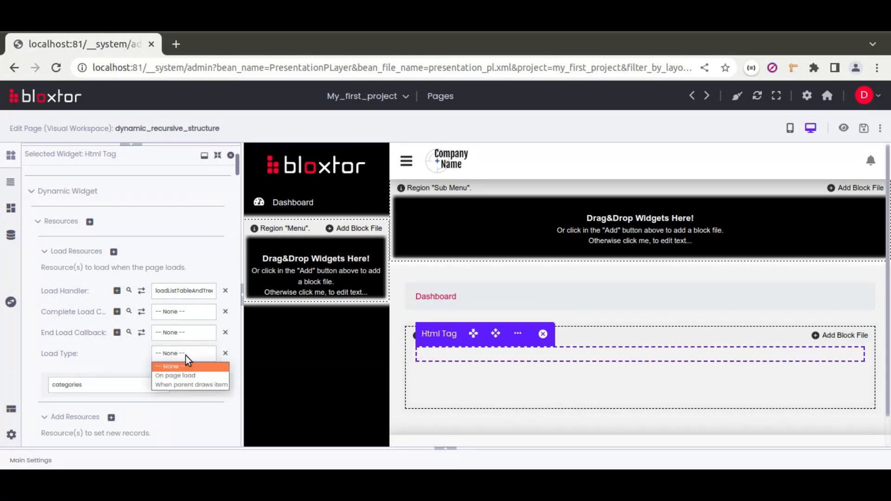
pyautogui.click(177, 376)
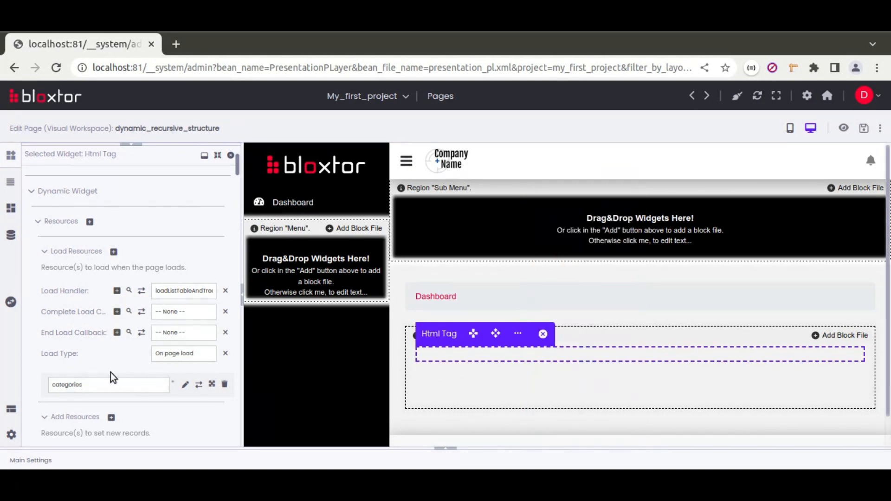
# Insert a List widget inside the Html block in the Content region and turn on the display of widget borders.
pyautogui.click(204, 155)
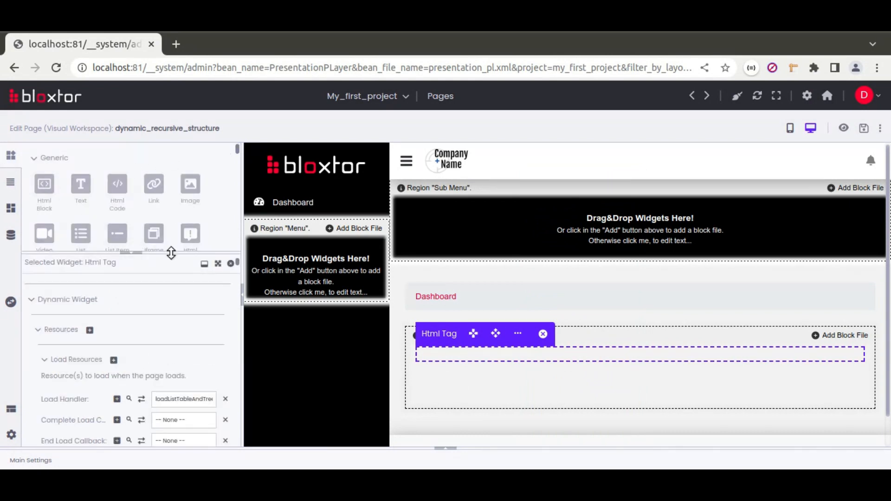
pyautogui.moveTo(172, 254); pyautogui.dragTo(160, 284)
pyautogui.moveTo(81, 233); pyautogui.dragTo(461, 358)
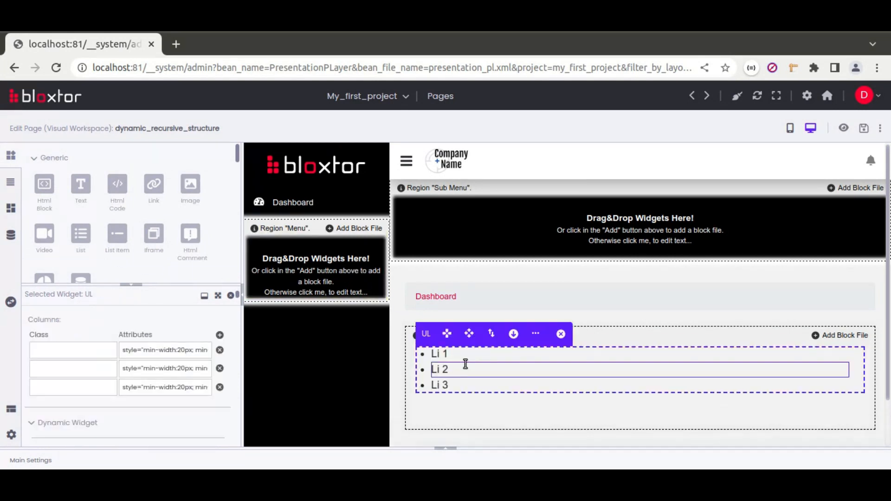
pyautogui.click(12, 435)
pyautogui.click(76, 179)
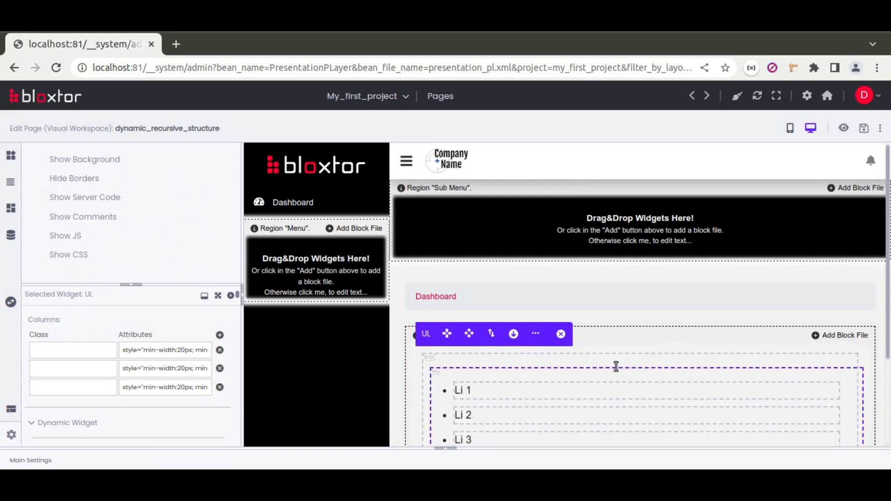
pyautogui.scroll(-2, 617, 365)
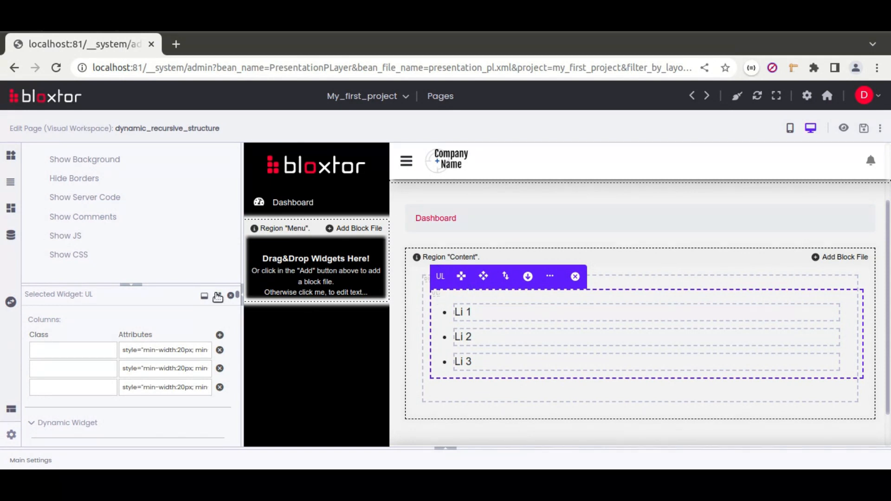
# Set the default widget type of the UL list to List tree (ul/ol).
pyautogui.moveTo(205, 284); pyautogui.dragTo(205, 144)
pyautogui.scroll(-5, 24, 310)
pyautogui.scroll(-2, 24, 310)
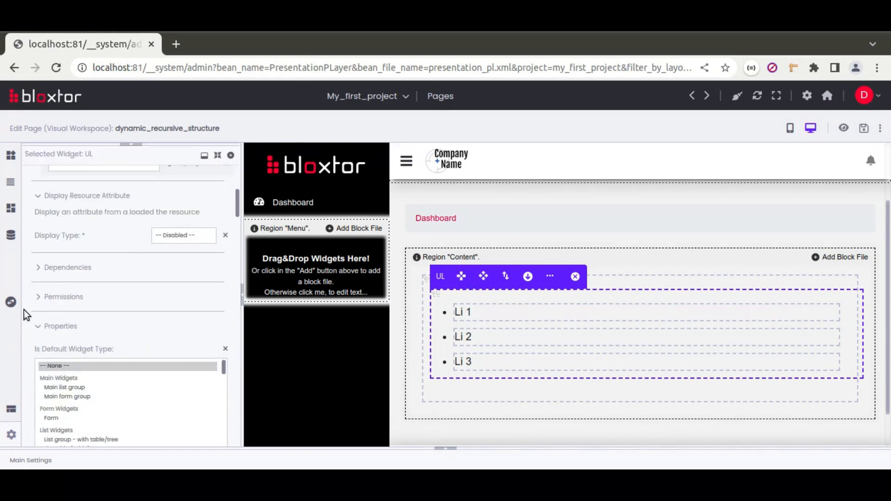
pyautogui.click(46, 390)
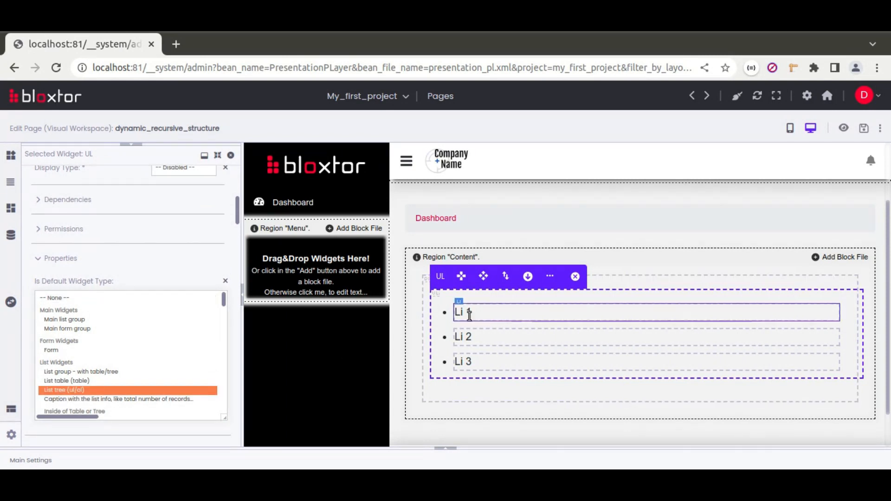
# Set the default widget type of the Li 1 list item to Row item (tr/div).
pyautogui.click(506, 310)
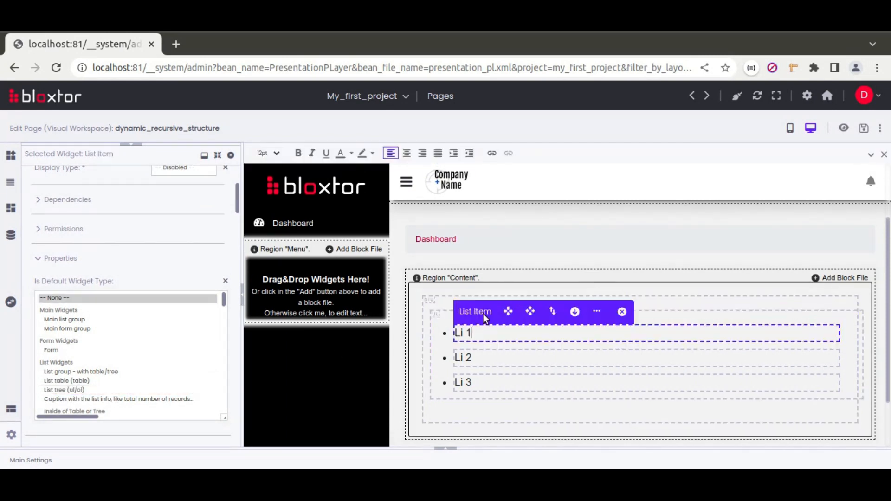
pyautogui.scroll(-3, 103, 366)
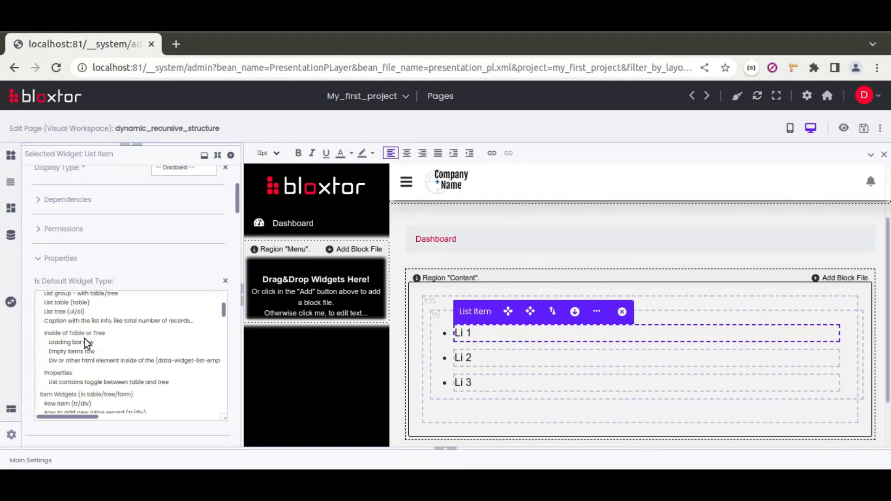
pyautogui.click(67, 404)
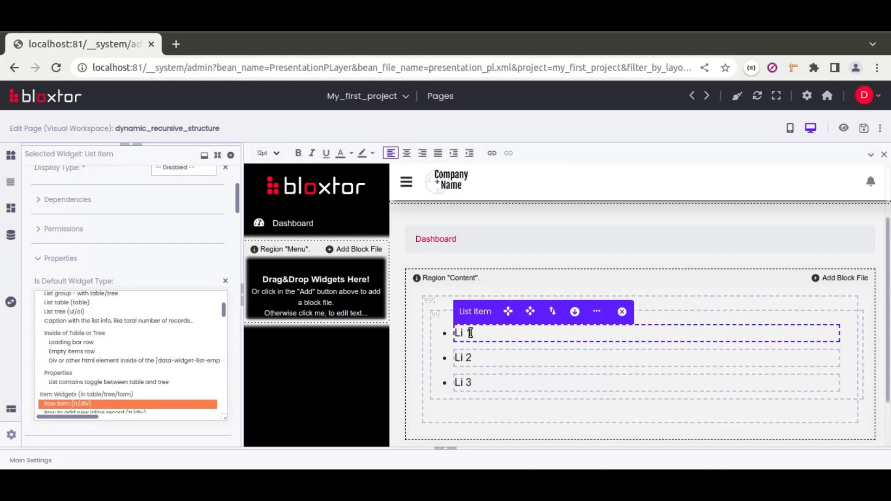
# Delete the Li 2 and Li 3 items from the list.
pyautogui.click(486, 358)
pyautogui.click(618, 336)
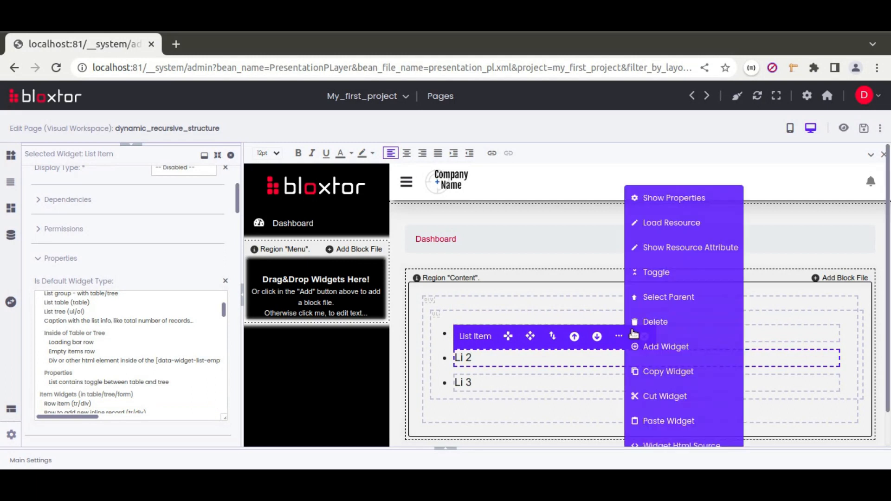
pyautogui.click(634, 323)
pyautogui.press('Return')
pyautogui.click(522, 358)
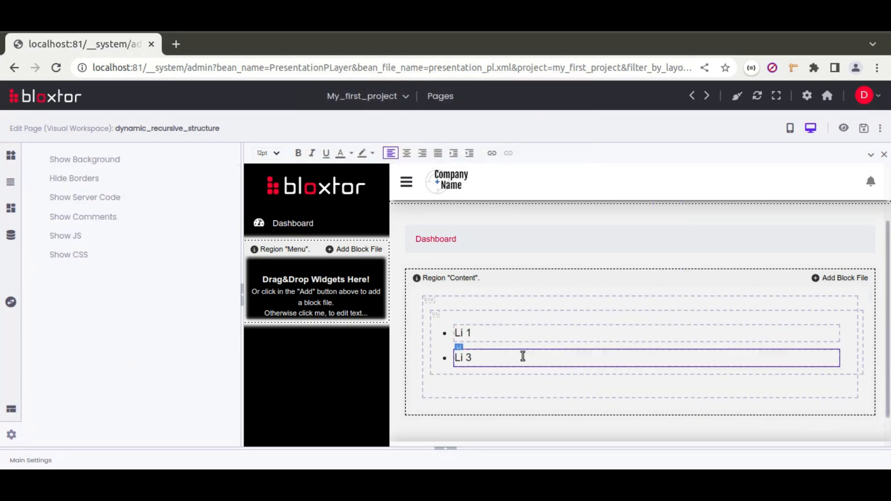
pyautogui.click(593, 335)
pyautogui.click(624, 323)
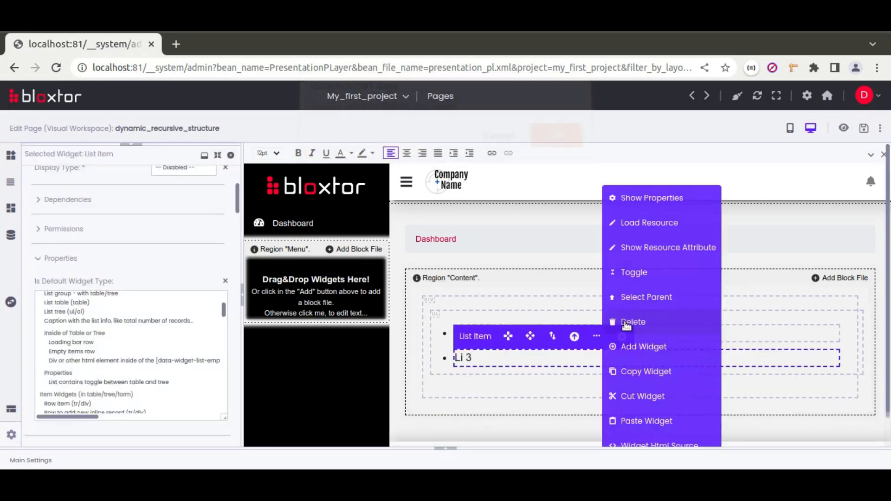
pyautogui.press('Return')
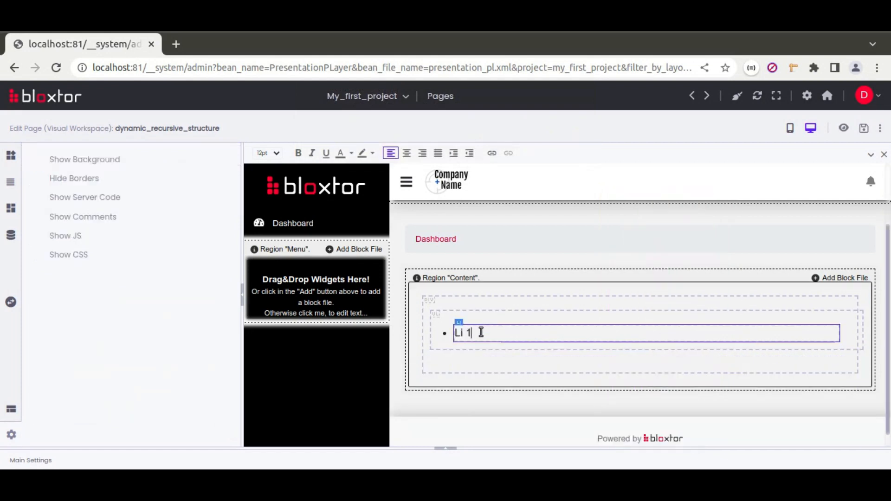
# Clear the text of the remaining list item and insert an Html Block widget inside it.
pyautogui.click(480, 331)
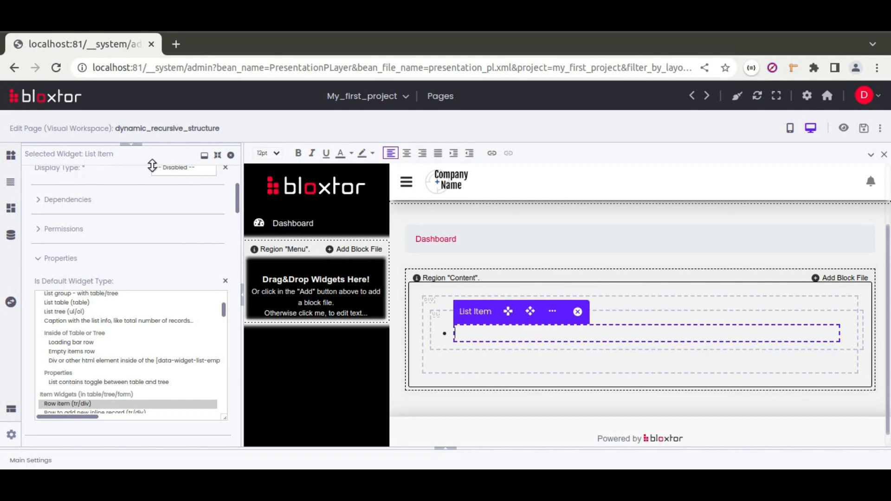
pyautogui.click(217, 155)
pyautogui.click(11, 155)
pyautogui.moveTo(44, 182); pyautogui.dragTo(505, 344)
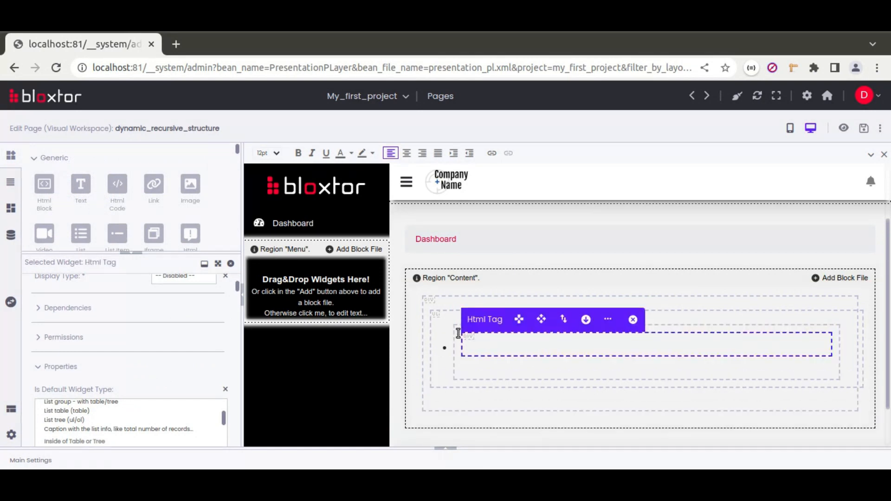
# Set the inner Html block's display type to Show Resource Attribute with the attribute name "name".
pyautogui.click(487, 342)
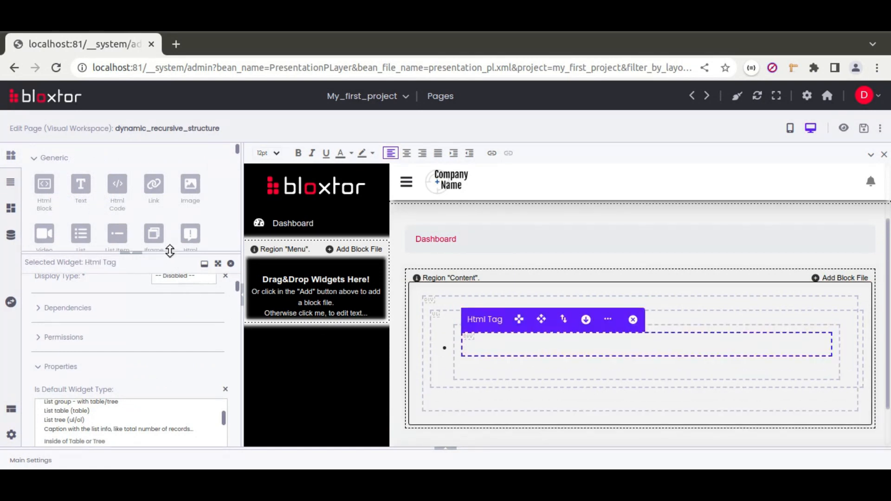
pyautogui.click(218, 264)
pyautogui.scroll(3, 157, 242)
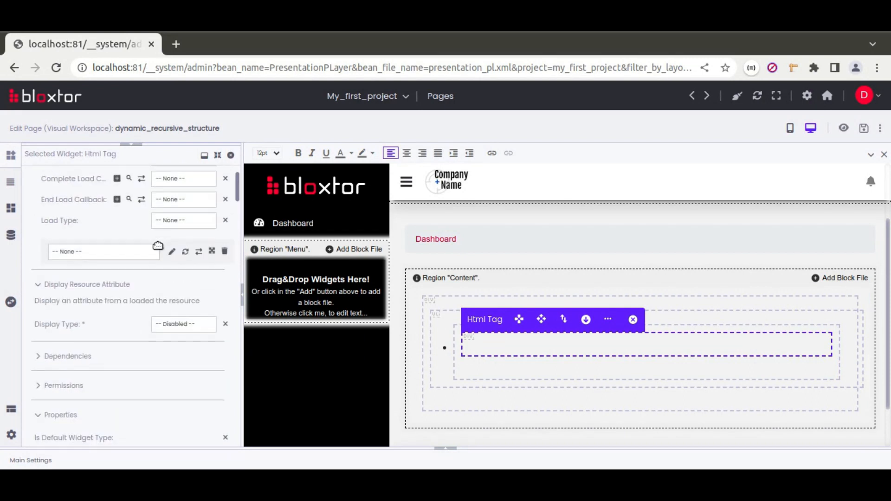
pyautogui.click(218, 155)
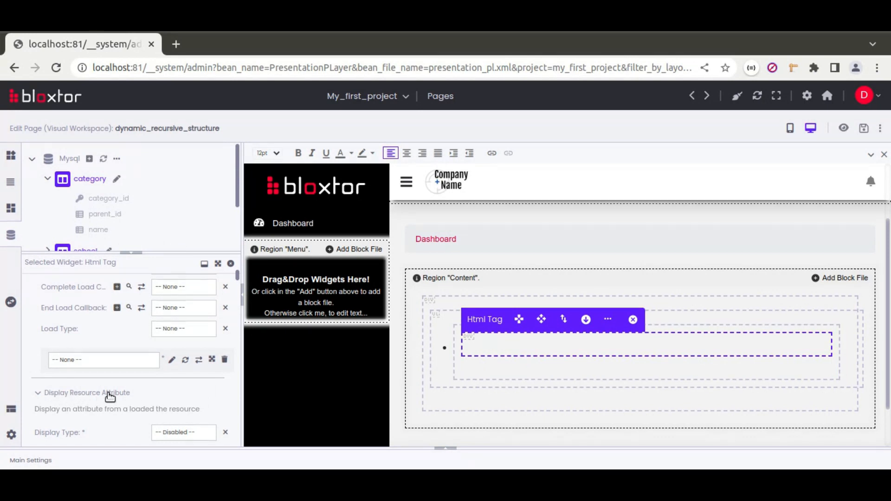
pyautogui.scroll(-2, 110, 397)
pyautogui.click(160, 354)
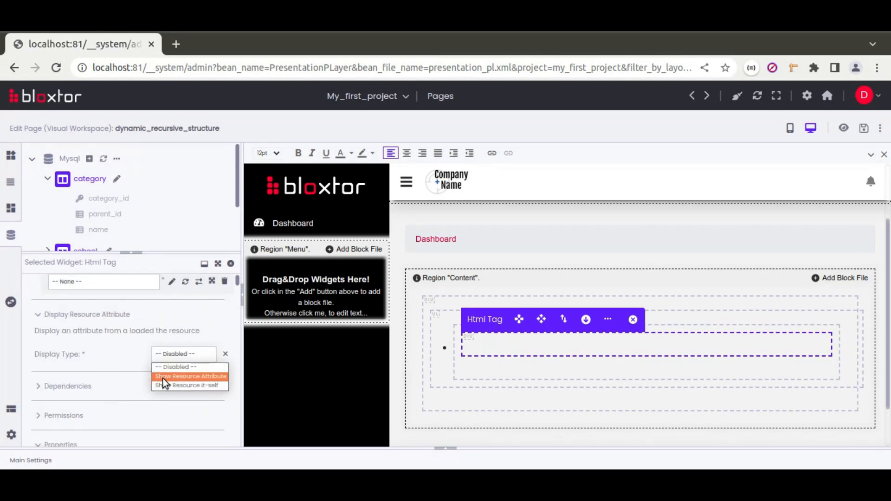
pyautogui.click(208, 376)
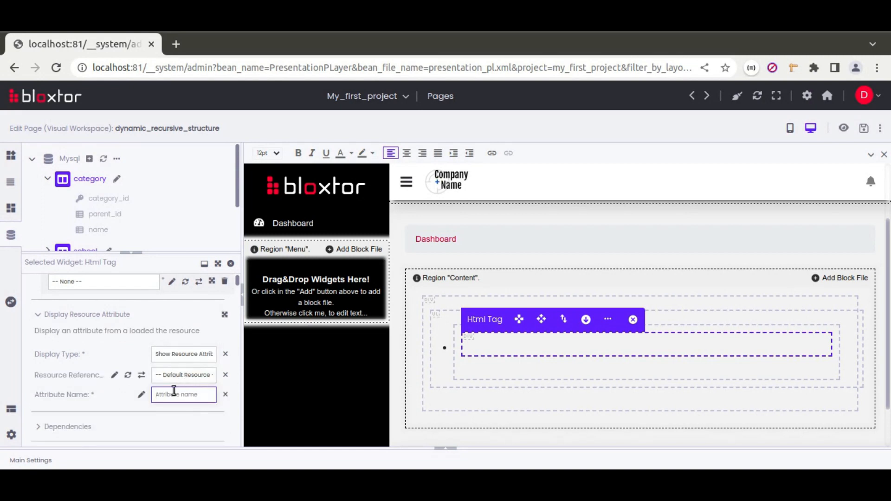
pyautogui.write('na')
# Save the page and preview it to check the rendered category list.
pyautogui.click(864, 128)
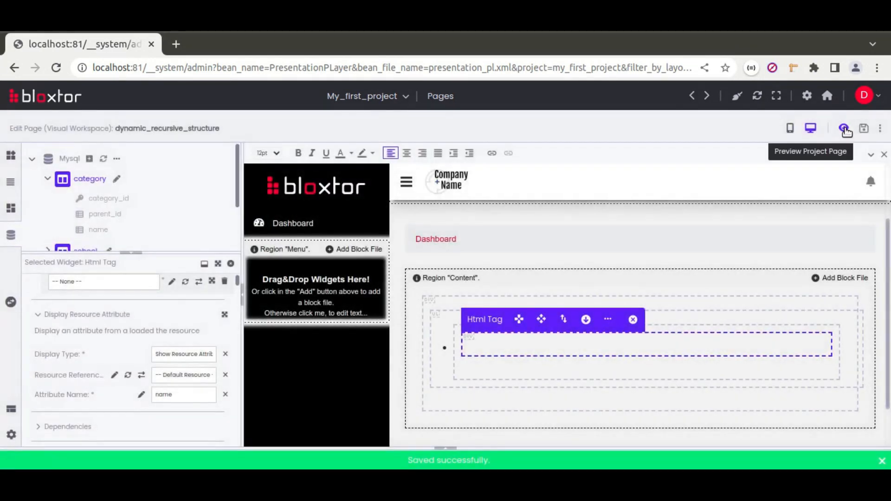
pyautogui.click(844, 128)
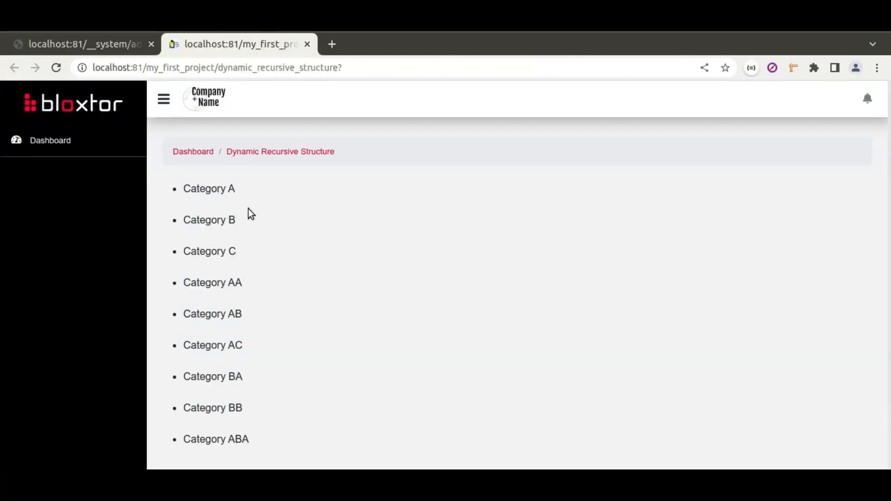
pyautogui.scroll(-3, 222, 248)
pyautogui.scroll(3, 223, 341)
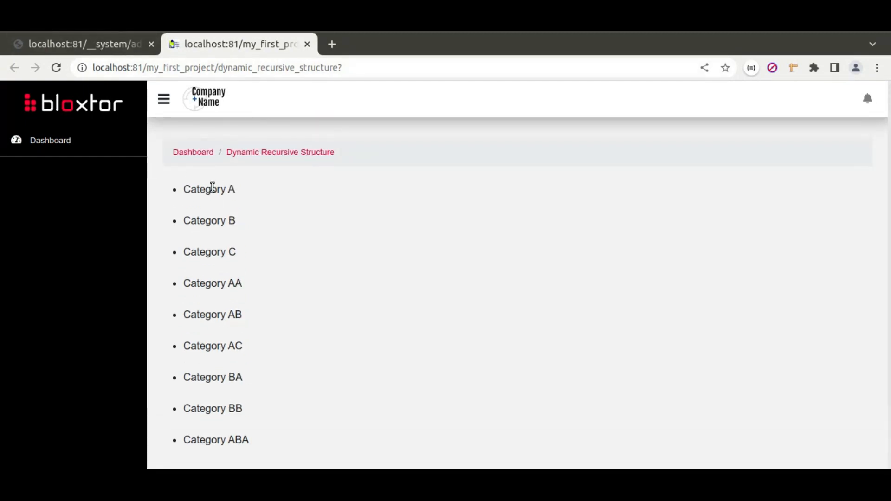
# Return to the page editor and expand the advanced options of the outer Html block's categories load resource.
pyautogui.click(103, 46)
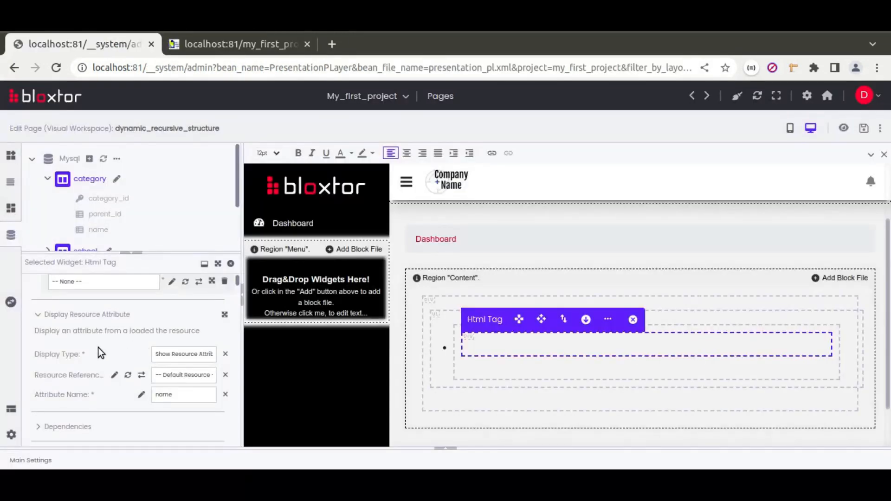
pyautogui.click(460, 304)
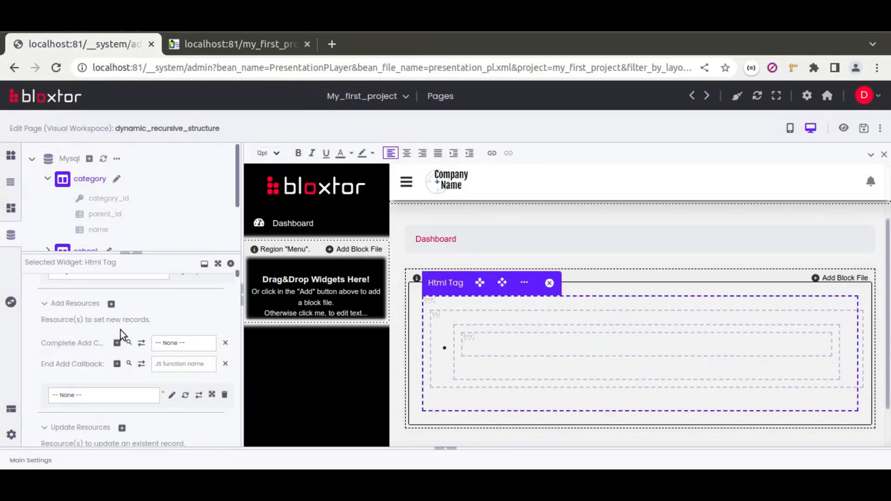
pyautogui.scroll(2, 72, 347)
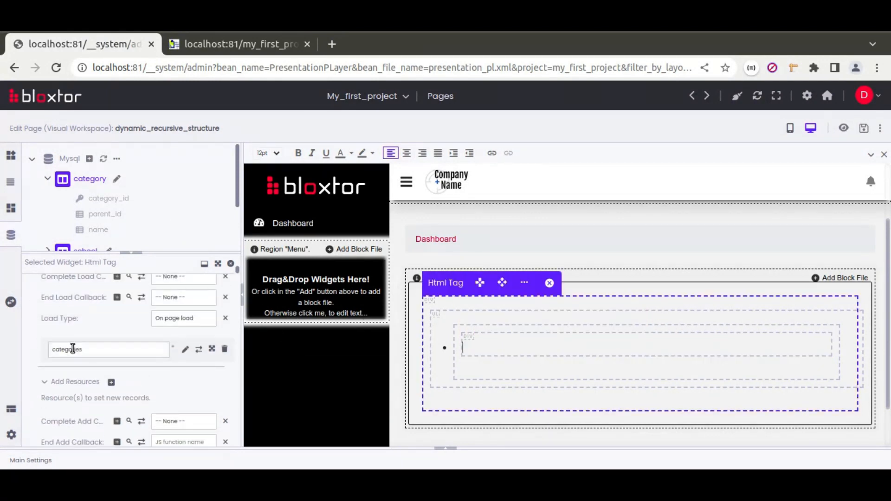
pyautogui.scroll(2, 72, 348)
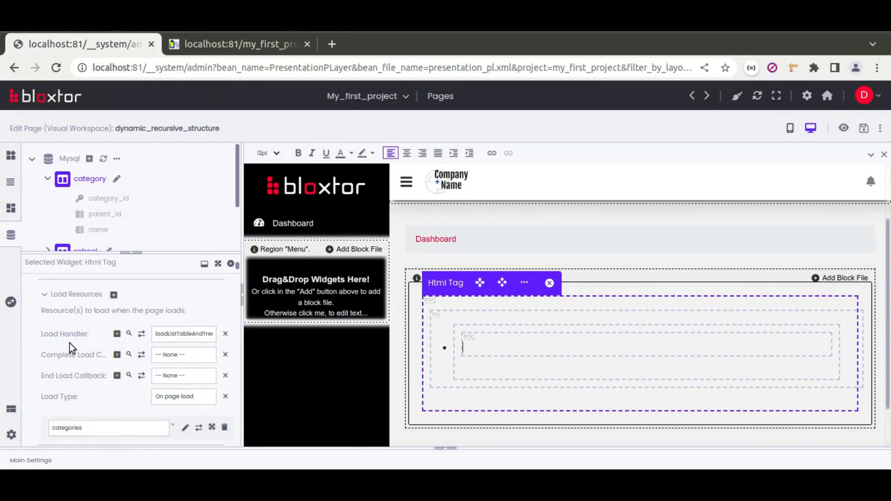
pyautogui.scroll(-1, 94, 337)
pyautogui.scroll(-1, 95, 337)
pyautogui.scroll(3, 94, 339)
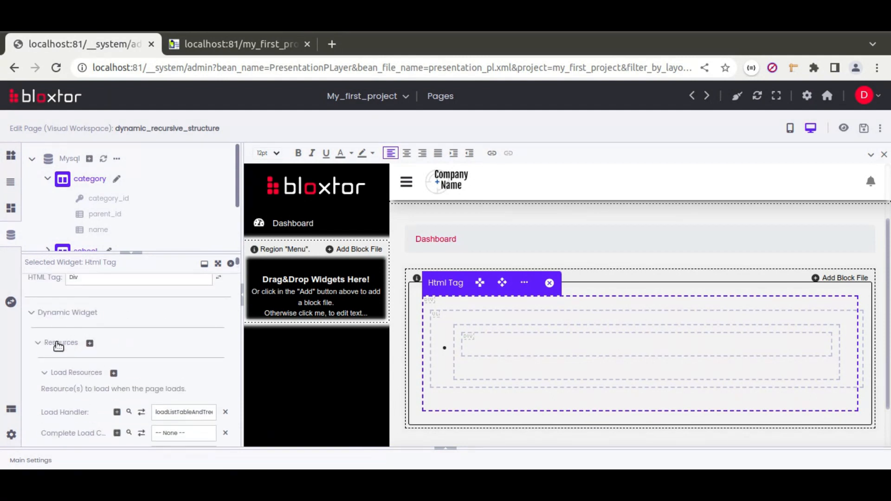
pyautogui.scroll(-3, 60, 378)
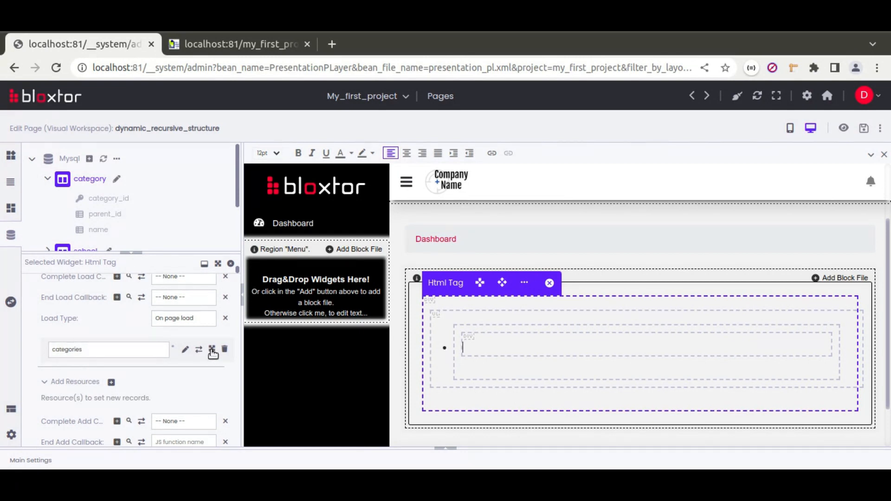
pyautogui.click(213, 353)
pyautogui.scroll(-1, 105, 377)
pyautogui.scroll(-3, 105, 377)
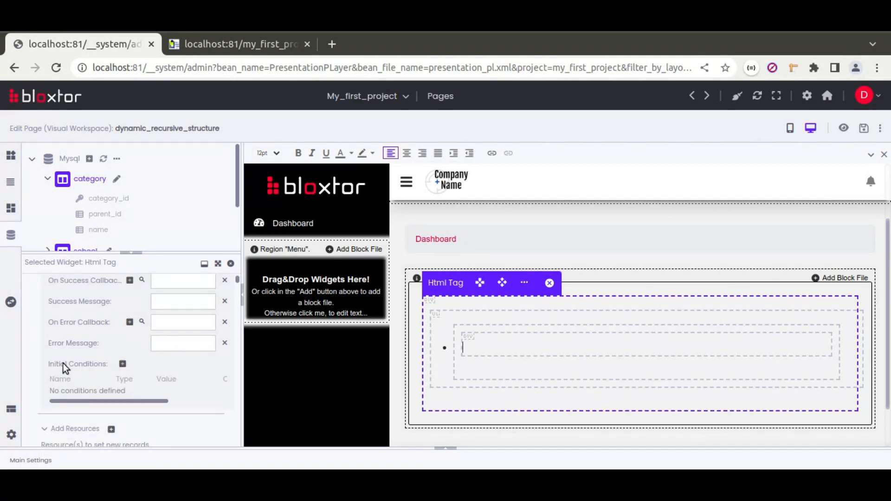
# Add an initial condition to the categories load resource with name parent_id, type Equal and value 0.
pyautogui.click(122, 364)
pyautogui.click(78, 395)
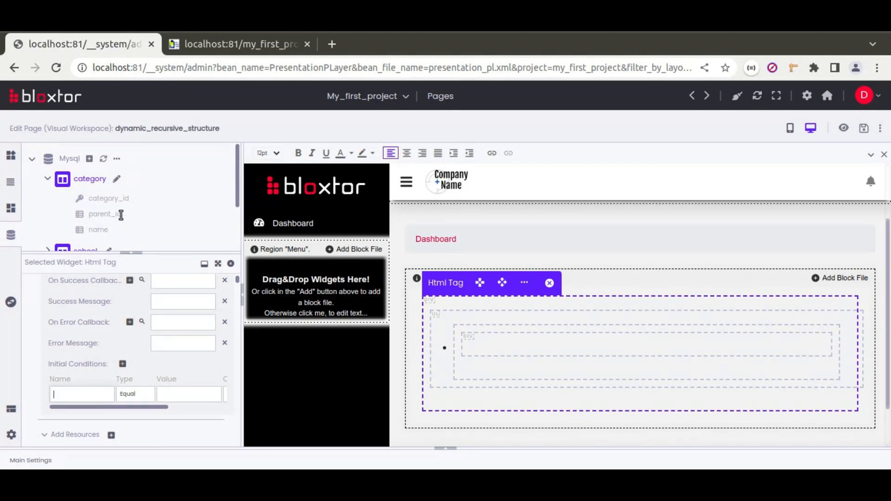
pyautogui.write('parent_id')
pyautogui.click(177, 394)
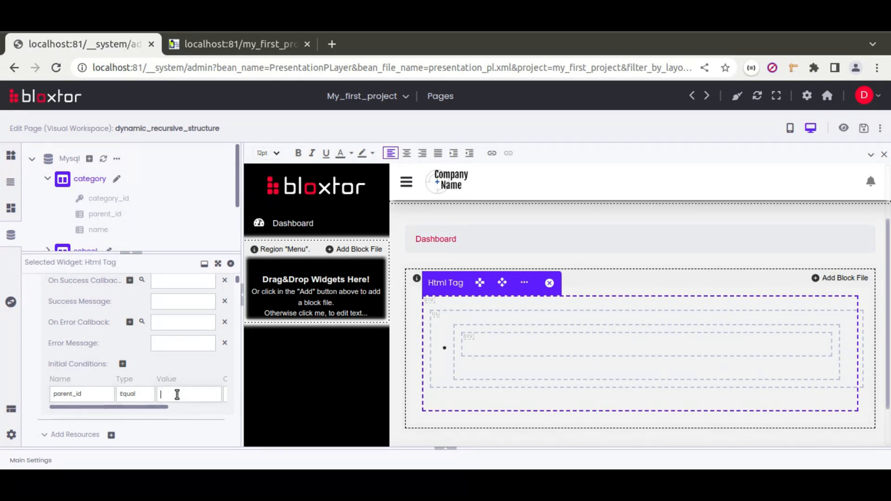
# Save the page, preview the filtered category list, and return to the page editor.
pyautogui.click(864, 128)
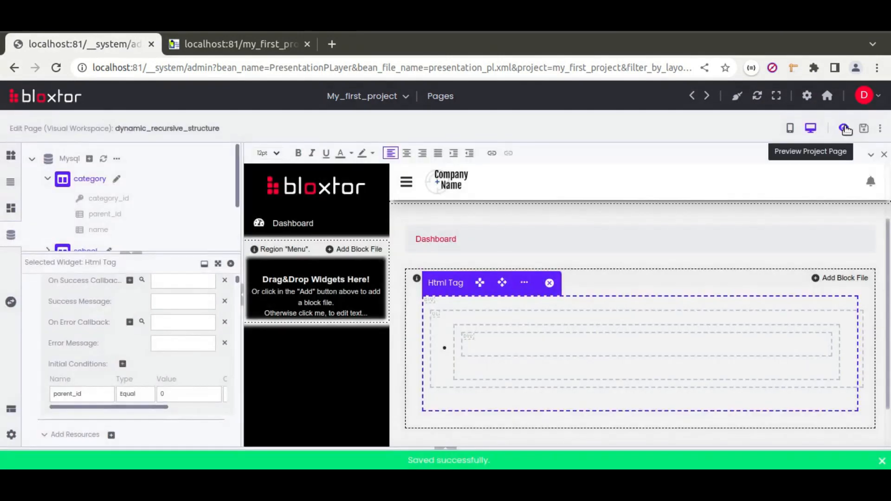
pyautogui.click(844, 129)
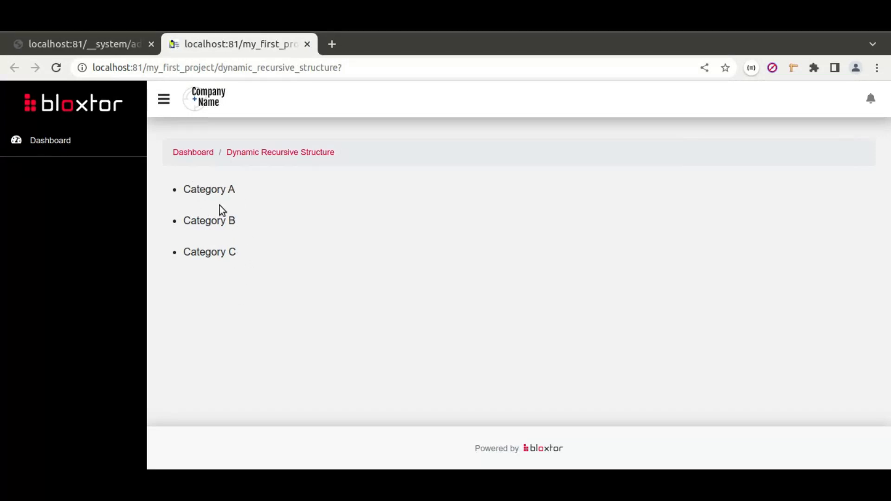
pyautogui.click(84, 47)
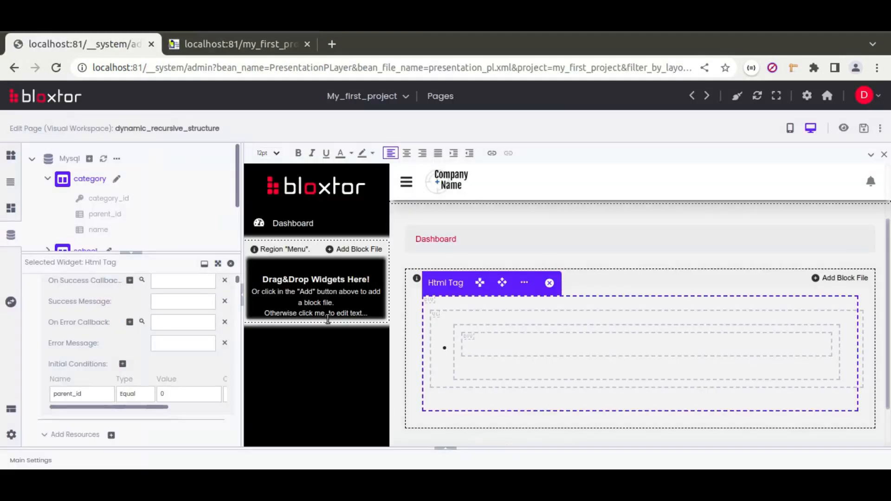
# Insert a List widget inside the existing list item, directly below its inner Html block.
pyautogui.click(497, 344)
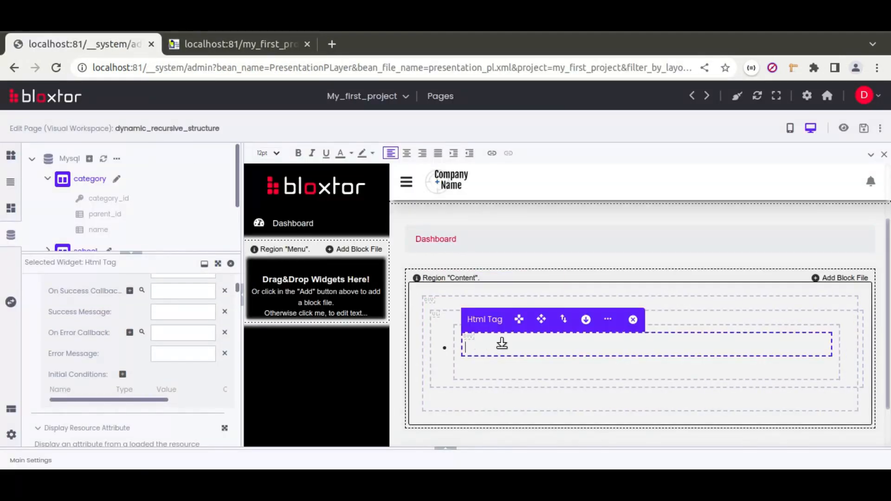
pyautogui.click(16, 159)
pyautogui.moveTo(171, 254); pyautogui.dragTo(171, 278)
pyautogui.click(490, 366)
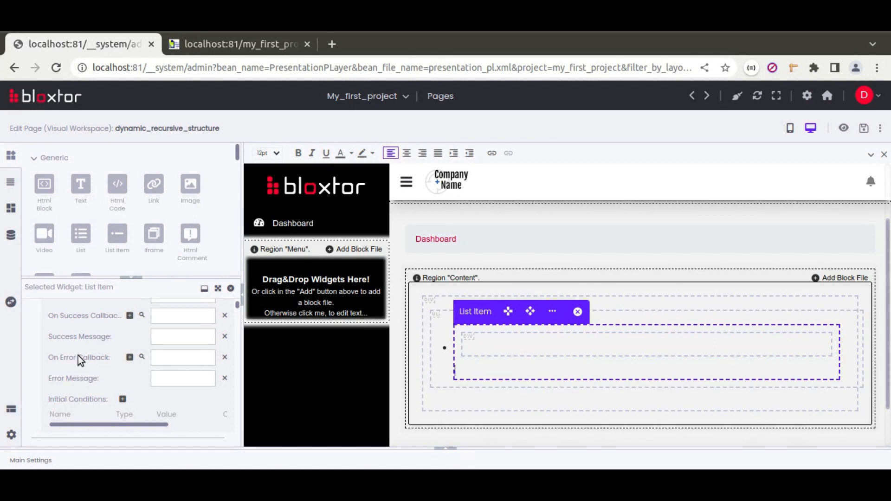
pyautogui.scroll(-5, 37, 358)
pyautogui.scroll(-3, 36, 358)
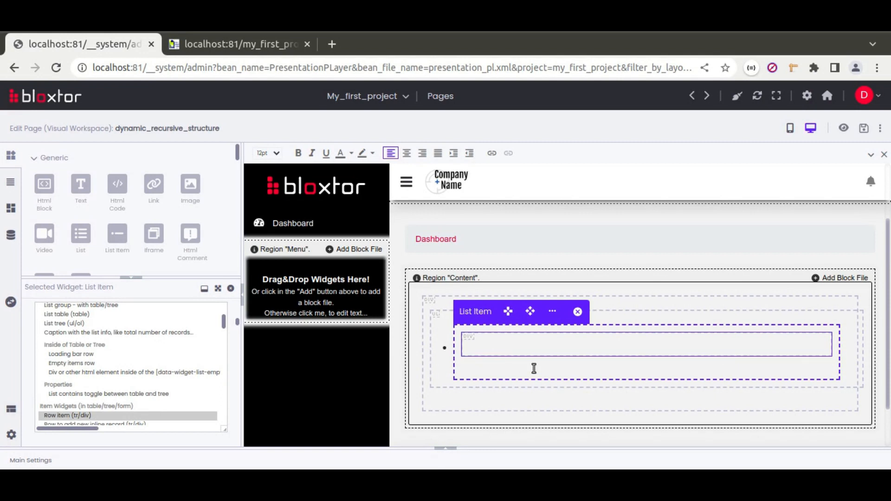
pyautogui.moveTo(84, 236); pyautogui.dragTo(492, 380)
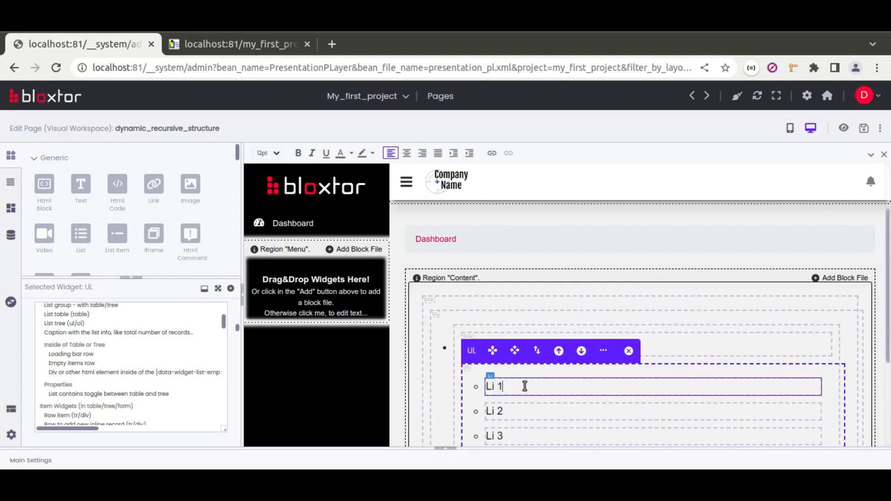
# Delete the Li 1, Li 2 and Li 3 items from the nested list.
pyautogui.click(525, 386)
pyautogui.click(628, 365)
pyautogui.click(666, 321)
pyautogui.click(553, 141)
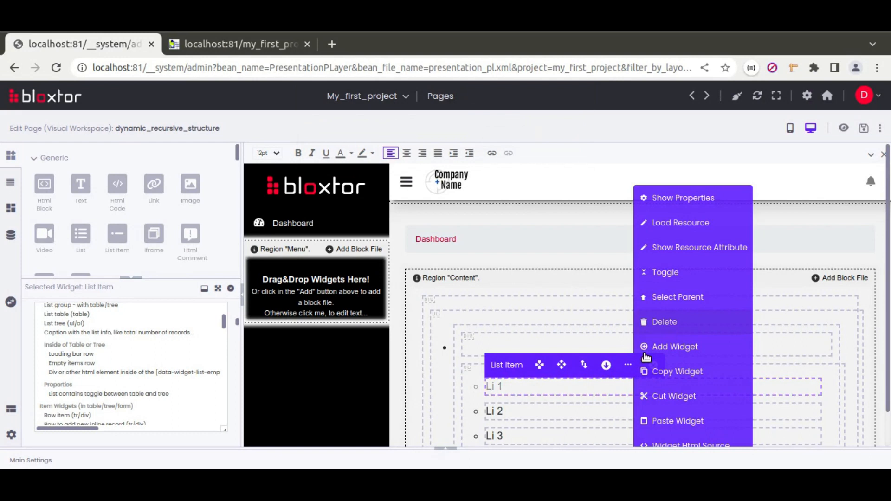
pyautogui.click(539, 388)
pyautogui.click(627, 364)
pyautogui.click(673, 321)
pyautogui.press('Return')
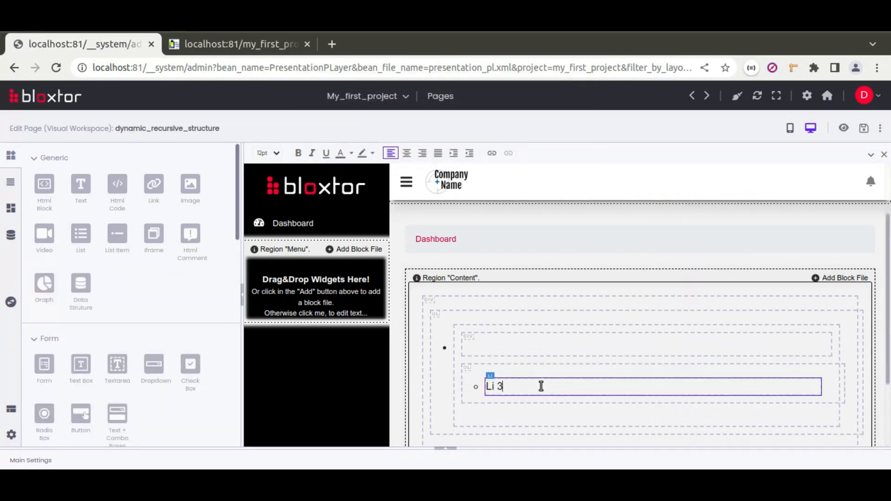
pyautogui.click(541, 385)
pyautogui.click(584, 364)
pyautogui.click(617, 324)
pyautogui.press('Return')
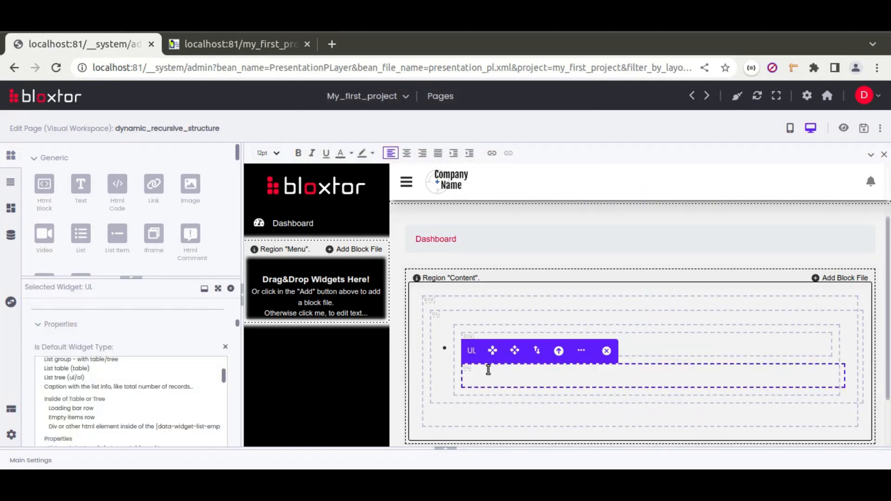
# Set the nested list's display type to Show Resource Attribute with the attribute name 0.
pyautogui.scroll(-3, 219, 292)
pyautogui.rightClick(544, 370)
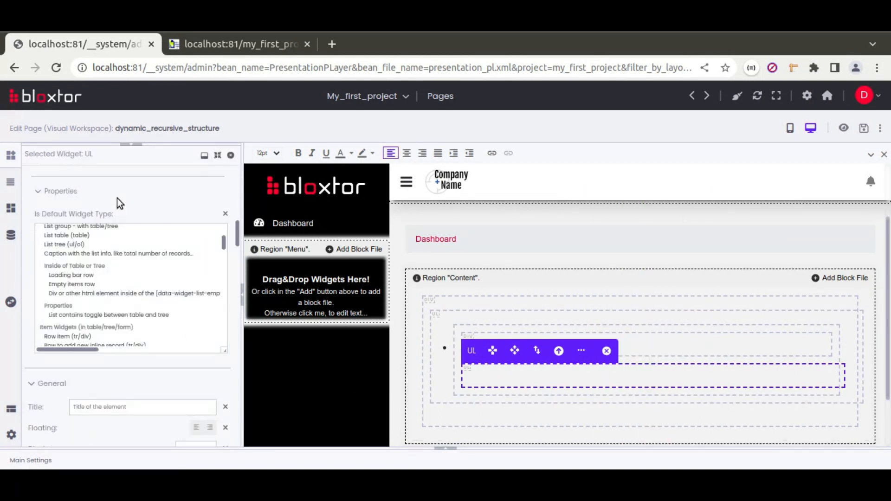
pyautogui.scroll(5, 120, 205)
pyautogui.scroll(1, 85, 313)
pyautogui.scroll(-1, 76, 310)
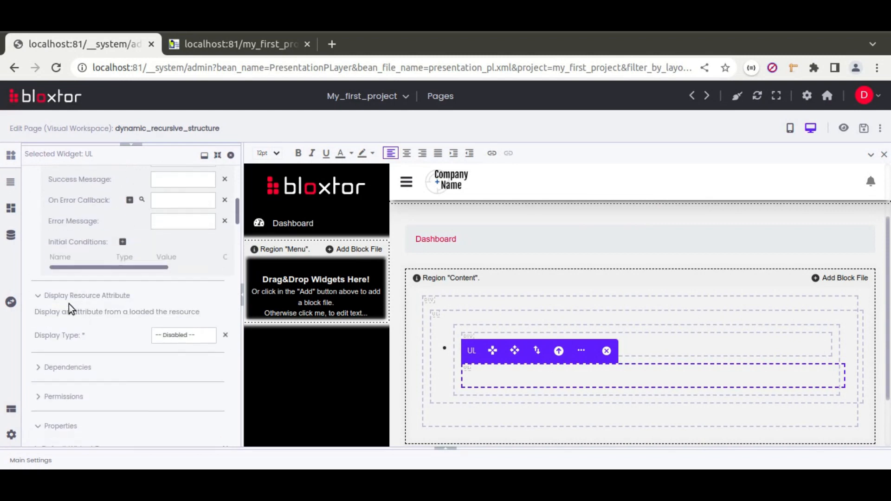
pyautogui.click(187, 336)
pyautogui.click(176, 359)
pyautogui.click(176, 374)
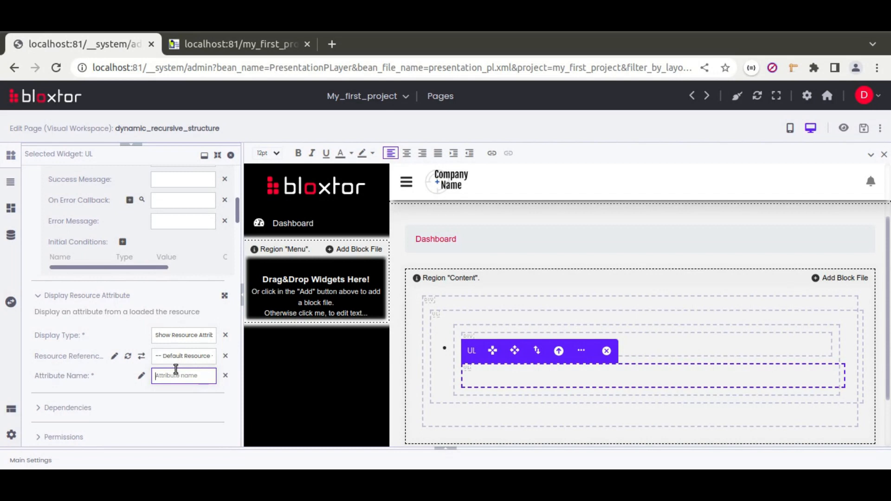
pyautogui.write('0')
# Expand the nested list's advanced display options and set its display handler to loadAndDrawListDataRecursively.
pyautogui.click(224, 298)
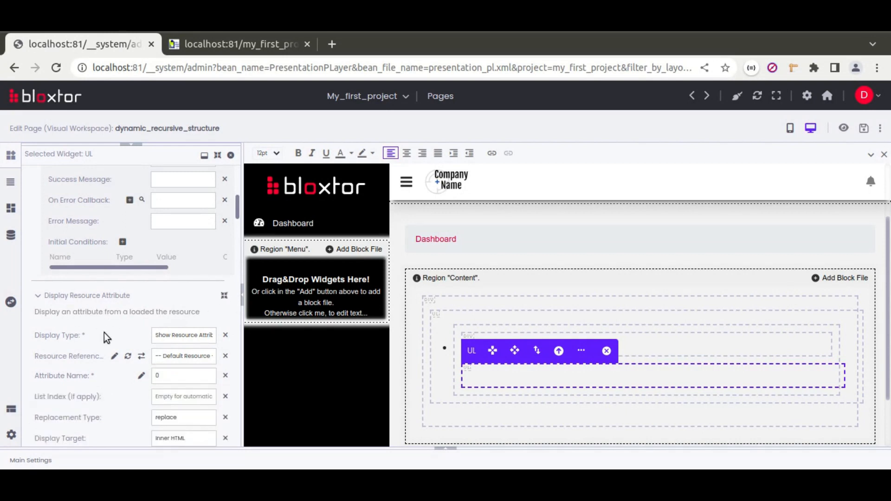
pyautogui.scroll(-2, 93, 332)
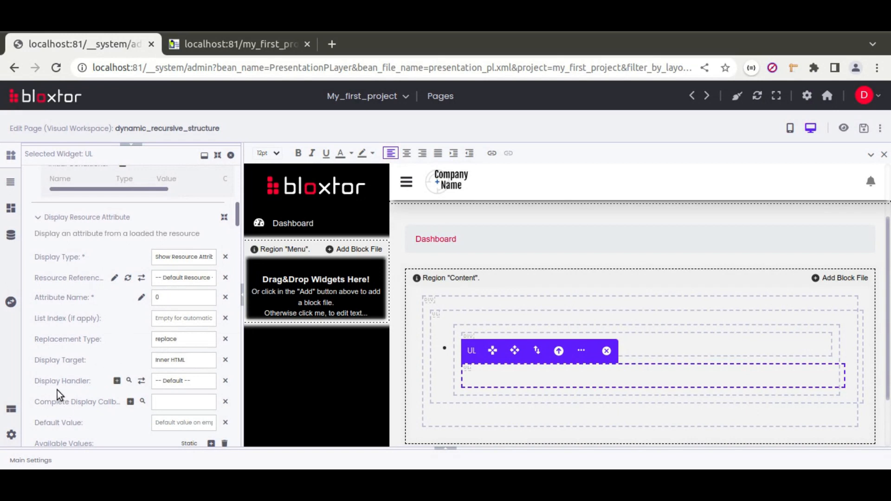
pyautogui.click(190, 381)
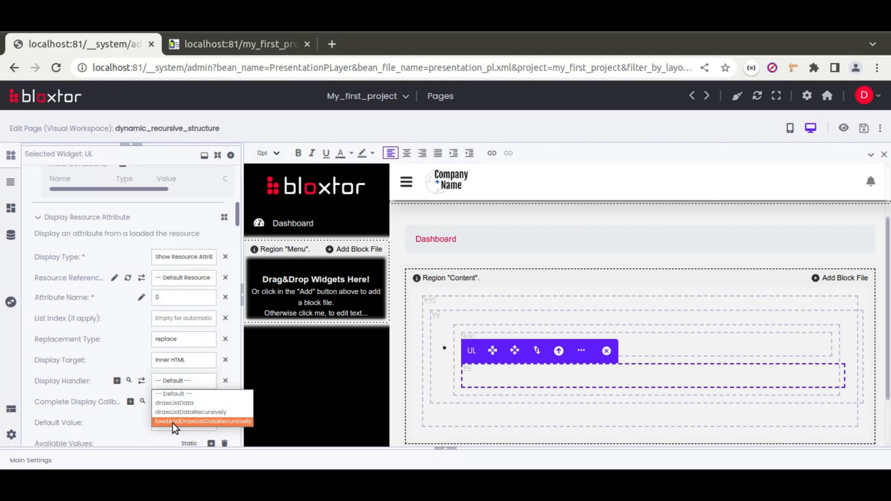
pyautogui.click(203, 421)
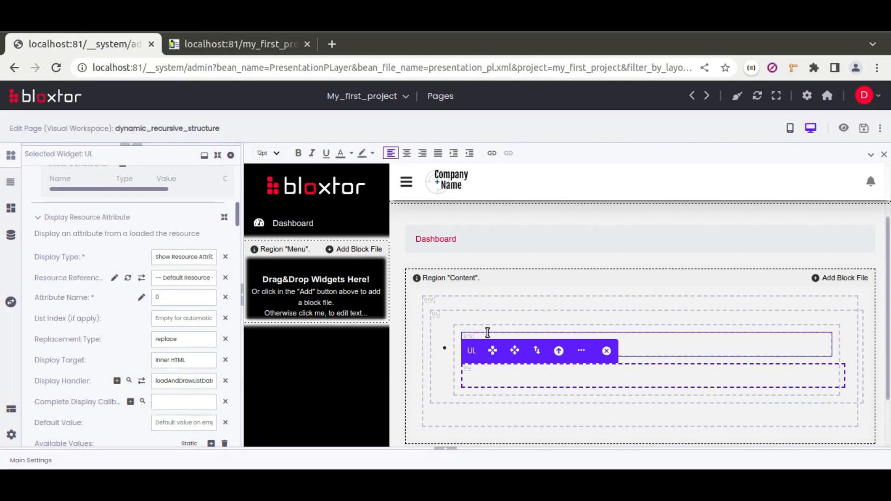
# Check the parent list item's widget type, and assign the categories resource to the nested list's load resources.
pyautogui.click(474, 328)
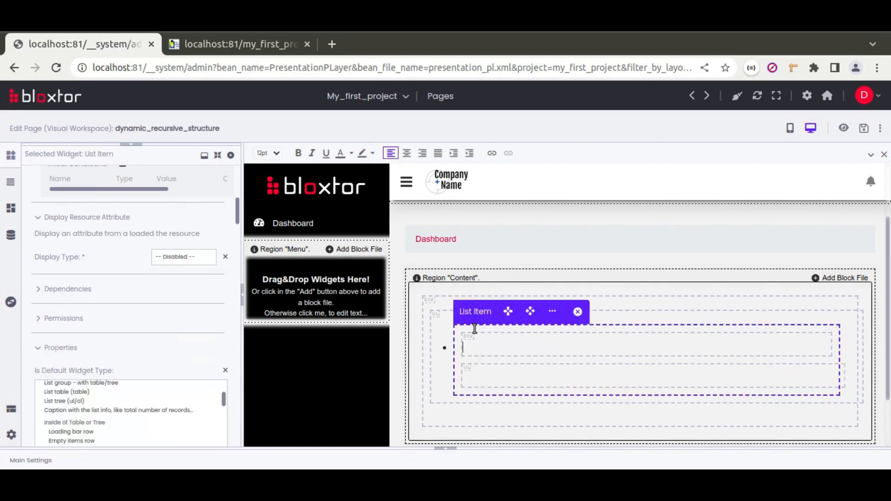
pyautogui.scroll(-2, 115, 334)
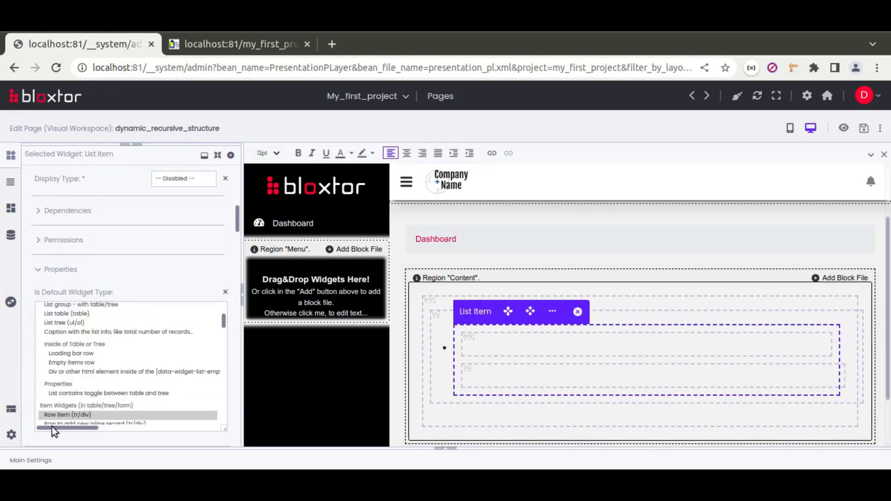
pyautogui.click(481, 372)
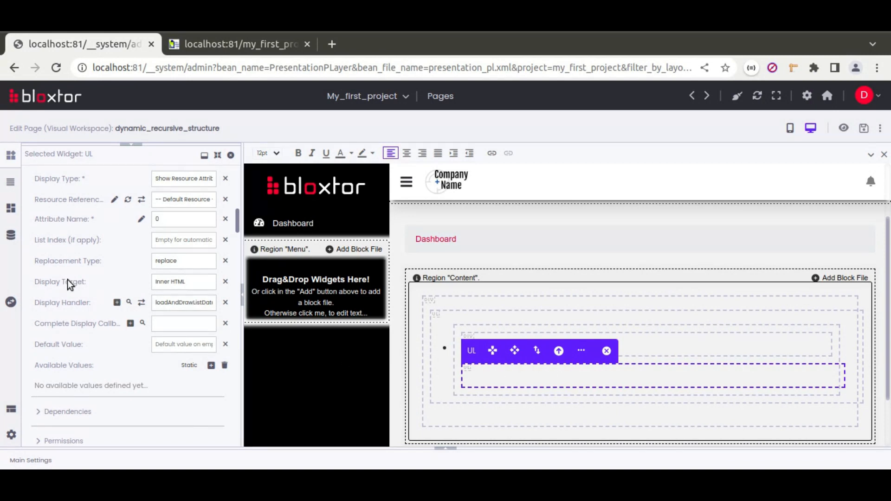
pyautogui.scroll(10, 68, 280)
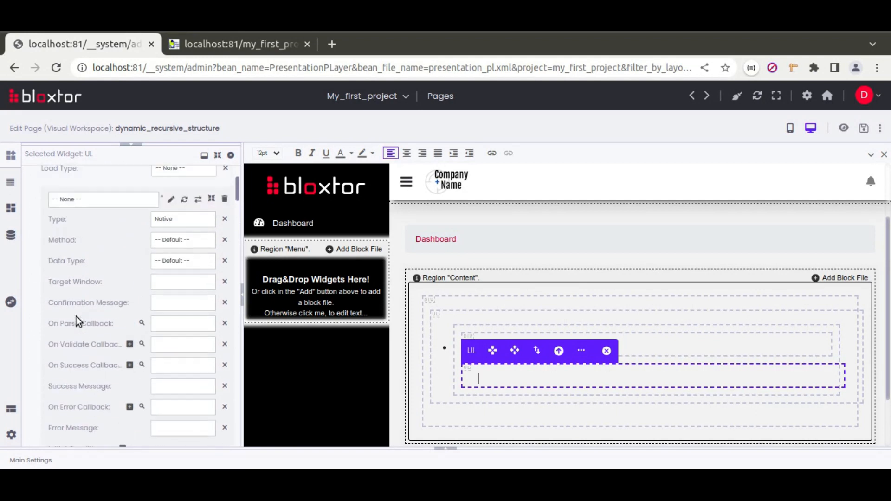
pyautogui.scroll(5, 76, 316)
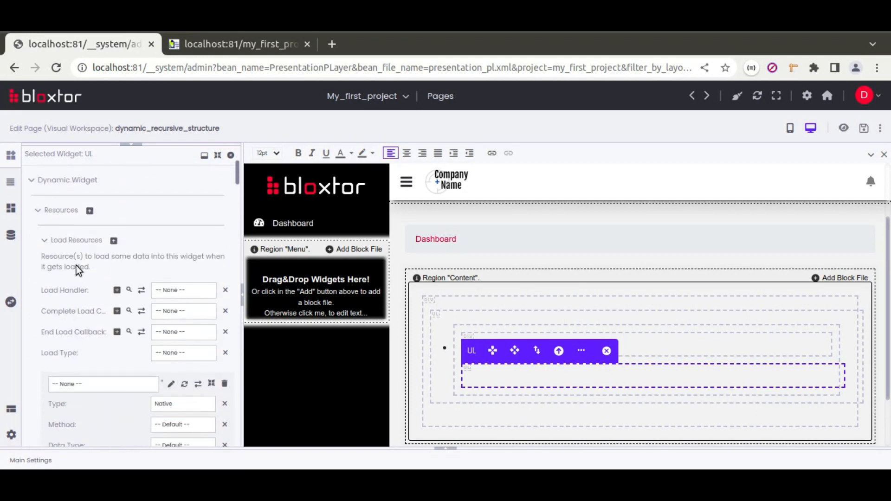
pyautogui.click(98, 380)
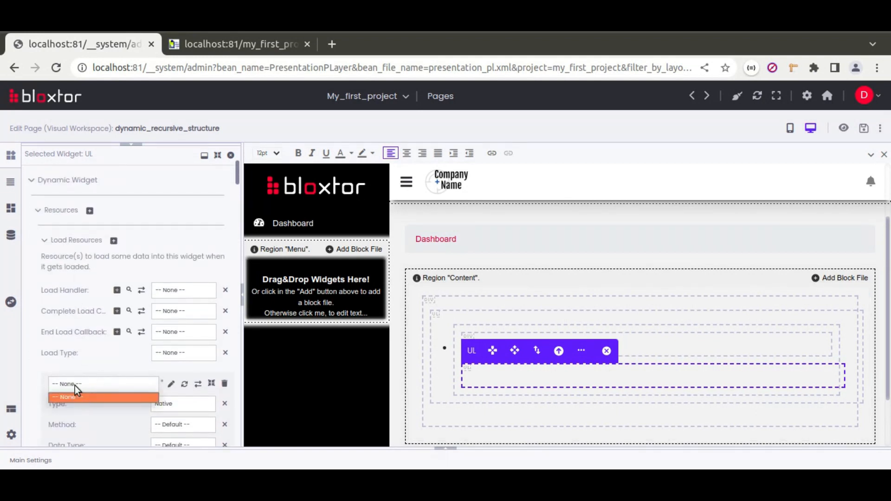
pyautogui.click(74, 389)
pyautogui.click(90, 385)
pyautogui.click(82, 419)
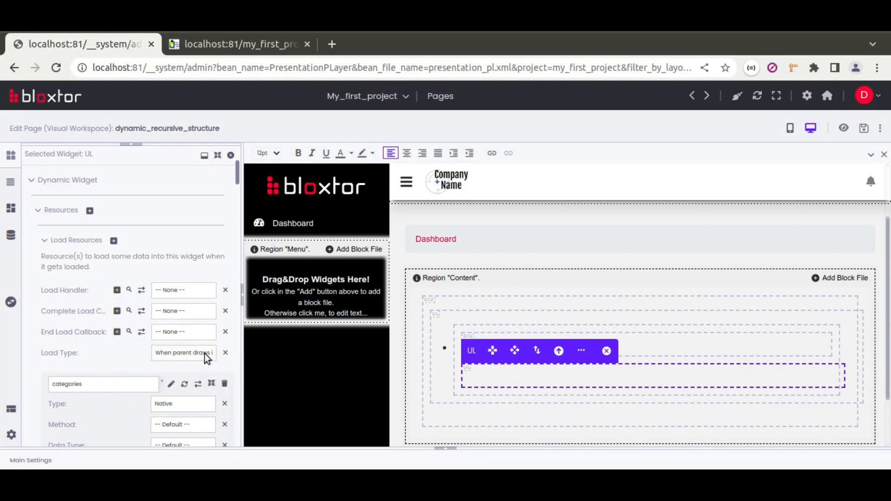
# Reset the nested list's load type to None and check its available load handlers, leaving the handler at None.
pyautogui.click(225, 353)
pyautogui.click(180, 292)
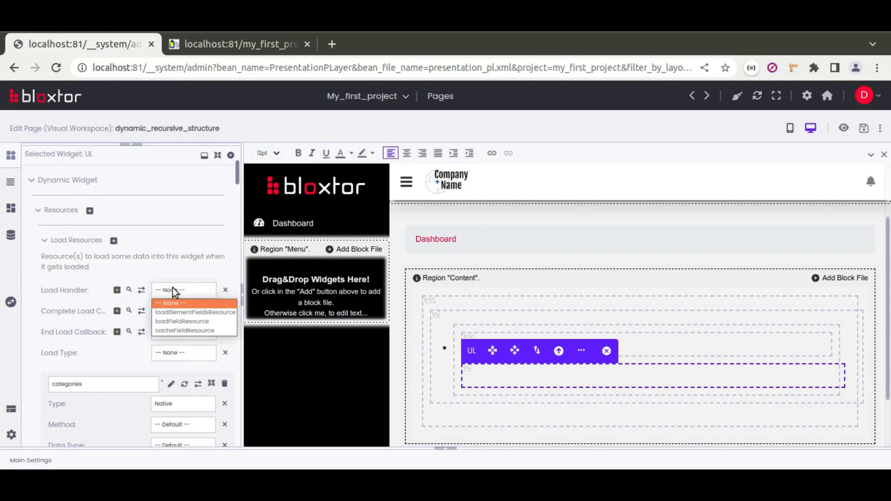
pyautogui.click(59, 288)
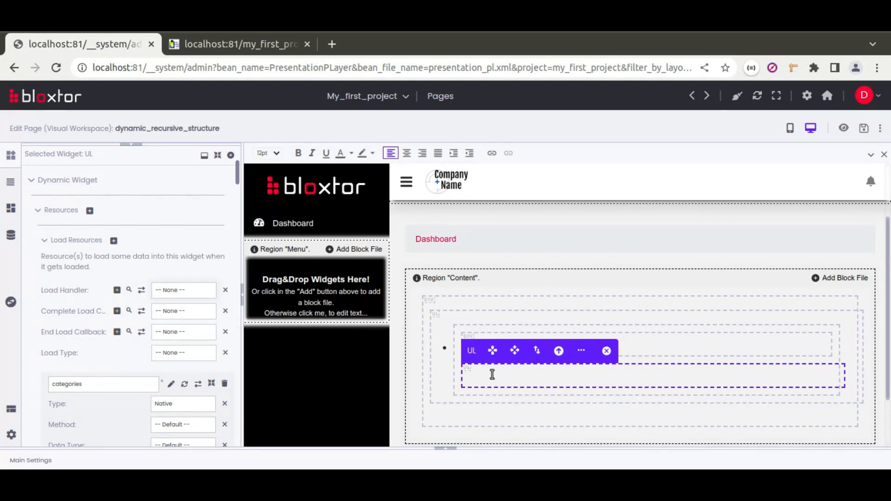
# Set the nested list's default widget type to List tree (ul/ol) in its properties.
pyautogui.scroll(-10, 34, 354)
pyautogui.scroll(-10, 33, 354)
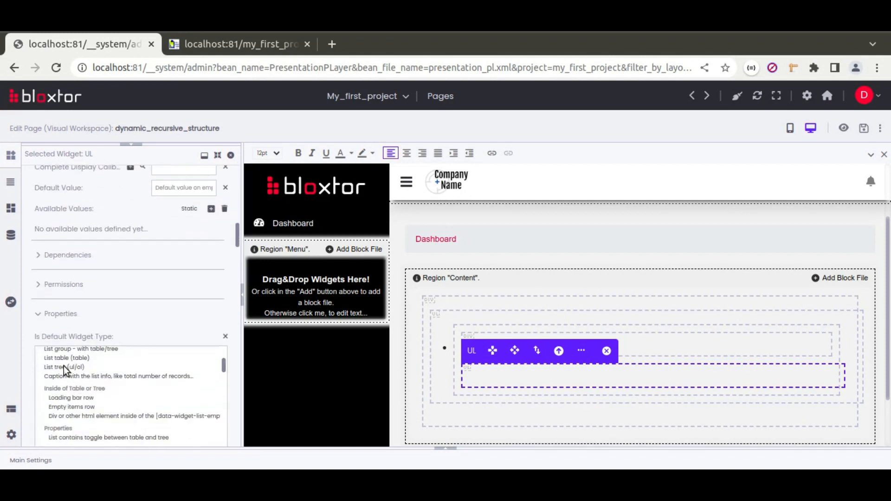
pyautogui.click(64, 367)
pyautogui.scroll(10, 36, 234)
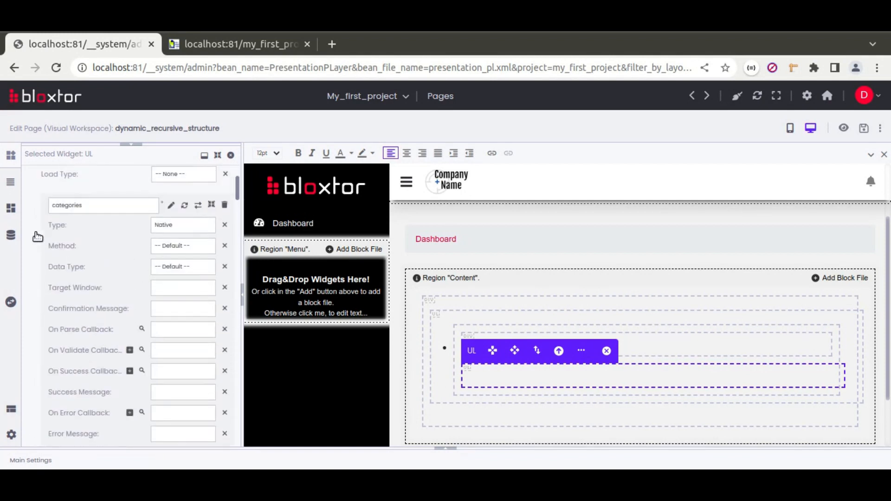
# Set the nested list's load handler to loadListTableAndTreeResource from the available Load events for List and List Group.
pyautogui.scroll(3, 37, 236)
pyautogui.click(182, 194)
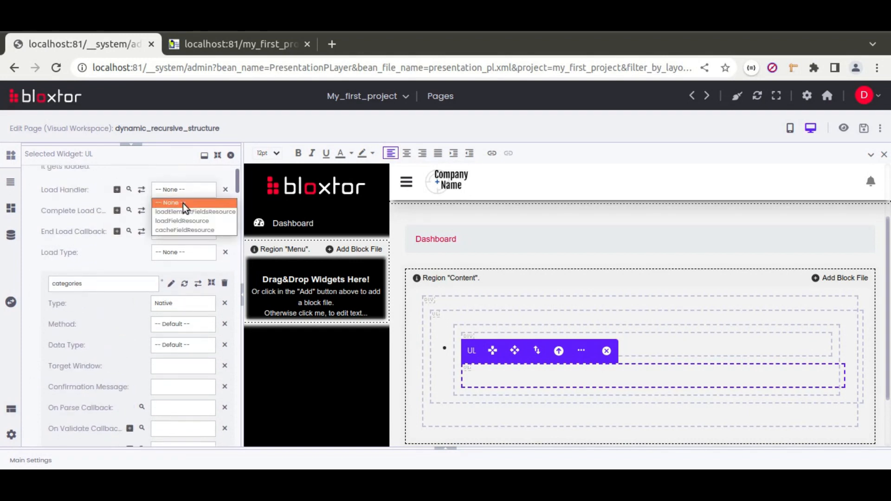
pyautogui.click(185, 204)
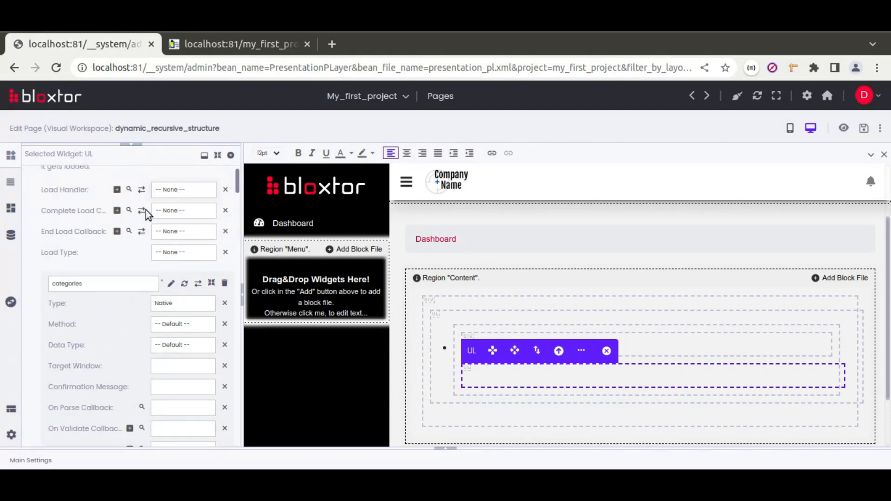
pyautogui.click(129, 189)
pyautogui.click(129, 182)
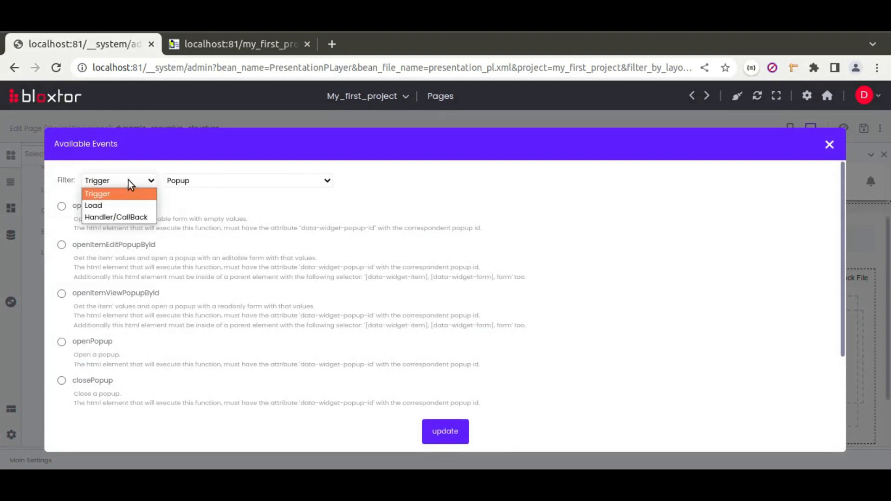
pyautogui.click(123, 204)
pyautogui.click(199, 185)
pyautogui.click(174, 205)
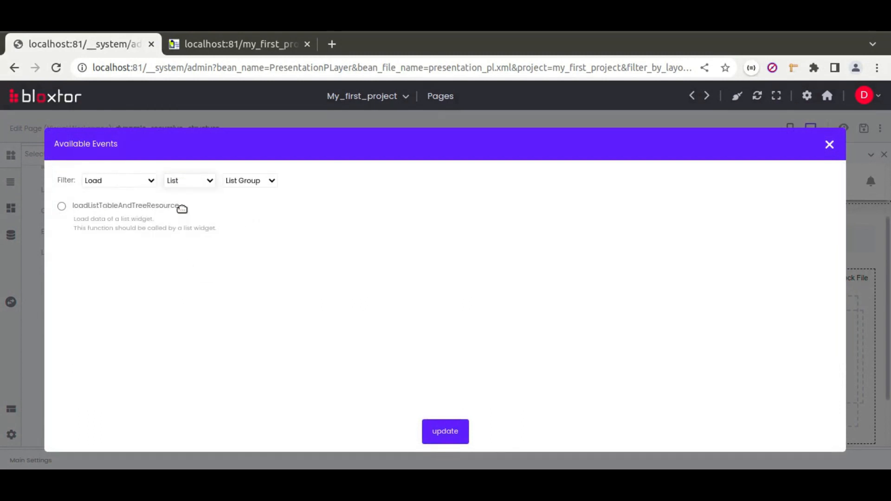
pyautogui.click(62, 206)
pyautogui.click(433, 430)
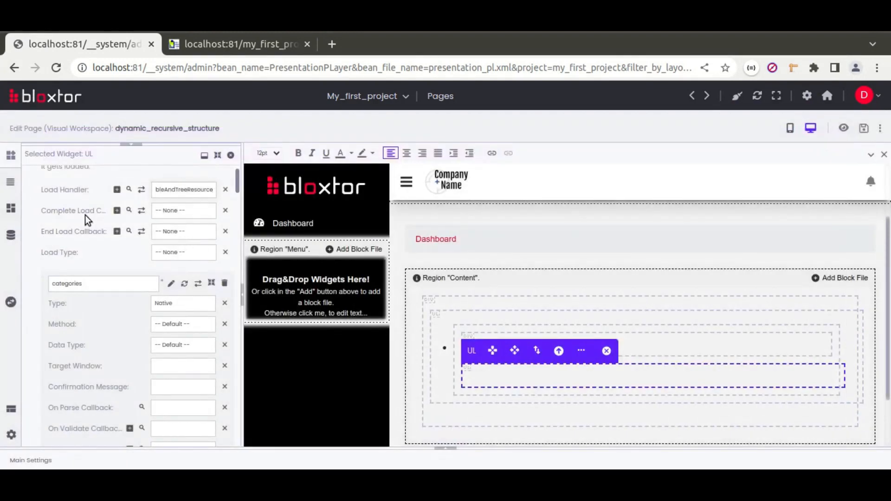
# Add an initial condition named parent_id with type Equal to the nested list's categories resource.
pyautogui.click(63, 239)
pyautogui.scroll(-3, 95, 258)
pyautogui.scroll(-2, 96, 257)
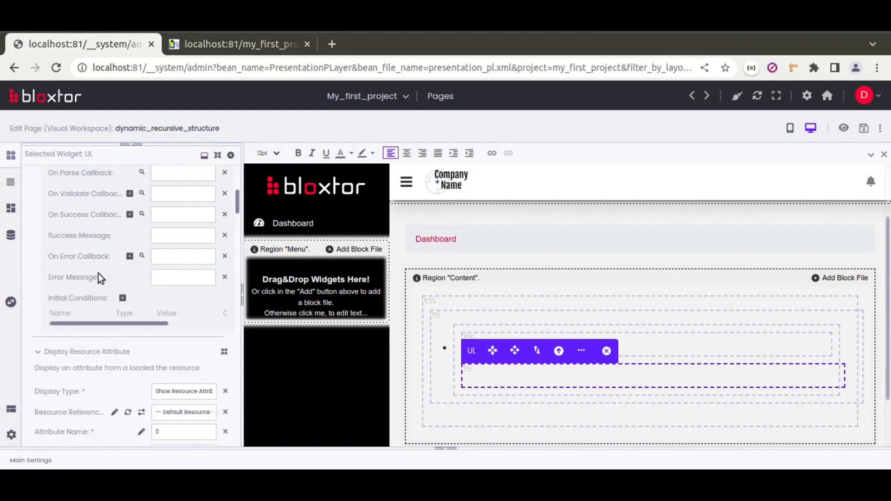
pyautogui.click(123, 297)
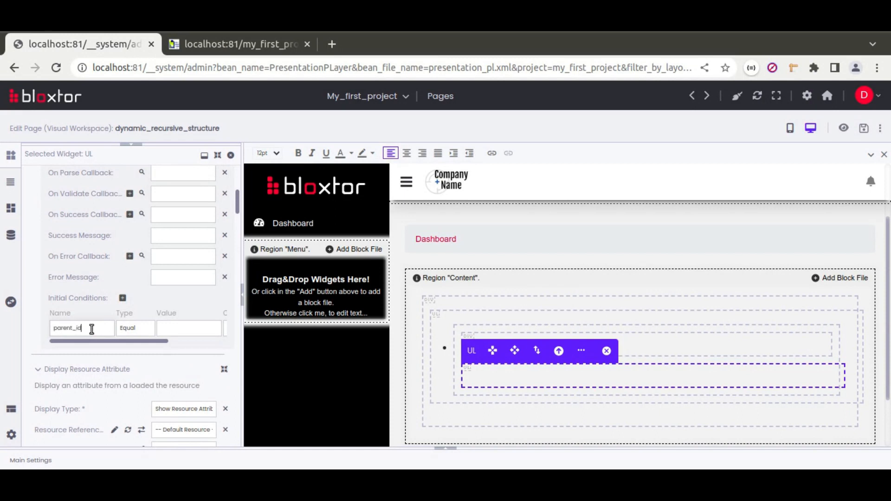
# Consult the category table's attributes, set the parent_id condition's value to #category_id#, and save the page.
pyautogui.click(168, 327)
pyautogui.click(218, 156)
pyautogui.click(10, 235)
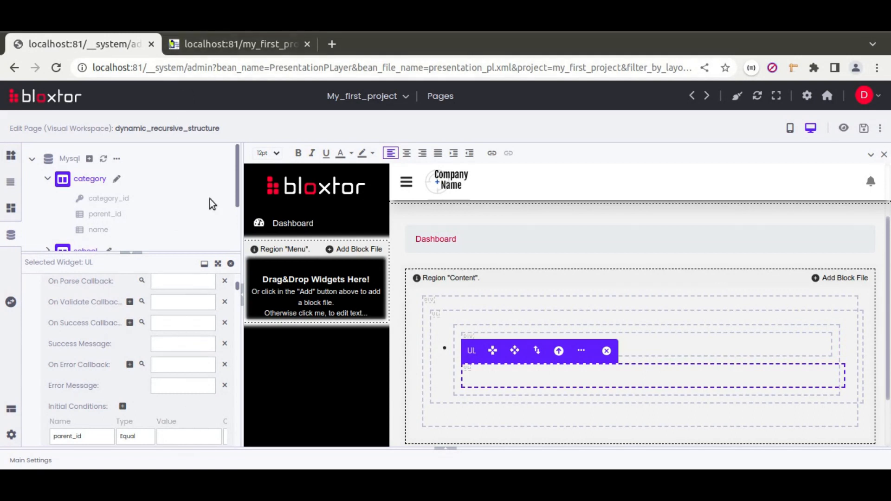
pyautogui.click(197, 45)
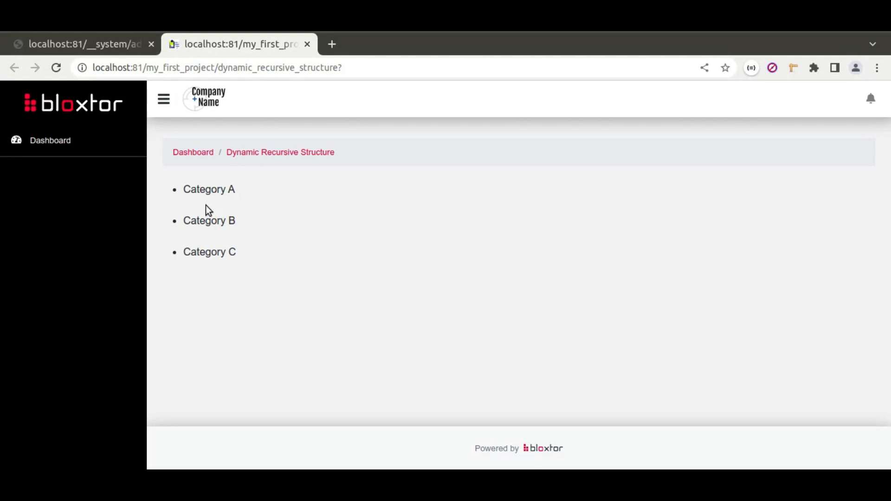
pyautogui.click(98, 44)
pyautogui.scroll(-3, 138, 362)
pyautogui.click(181, 357)
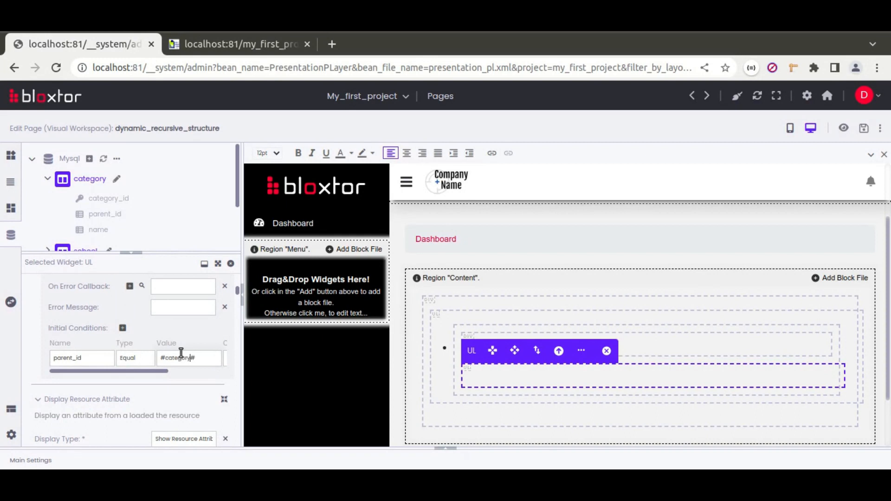
pyautogui.moveTo(209, 361); pyautogui.dragTo(159, 361)
pyautogui.click(207, 358)
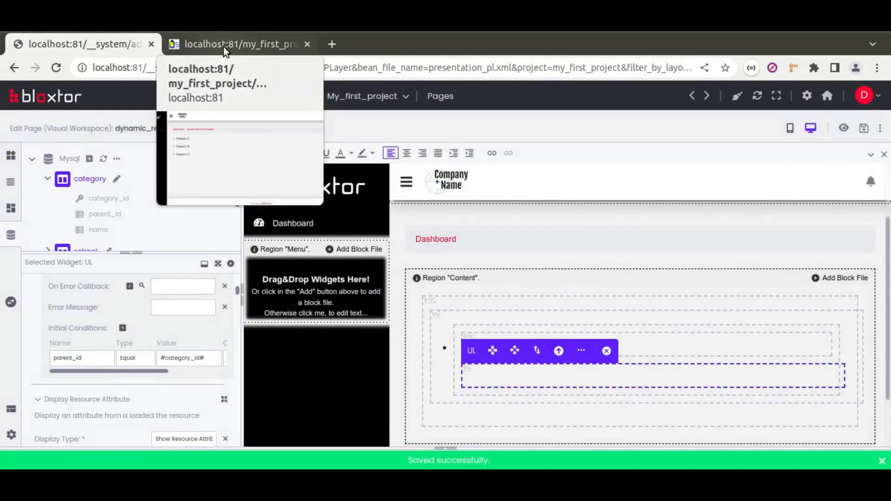
# Reload the published dynamic_recursive_structure page and review the full category tree.
pyautogui.click(225, 44)
pyautogui.click(56, 67)
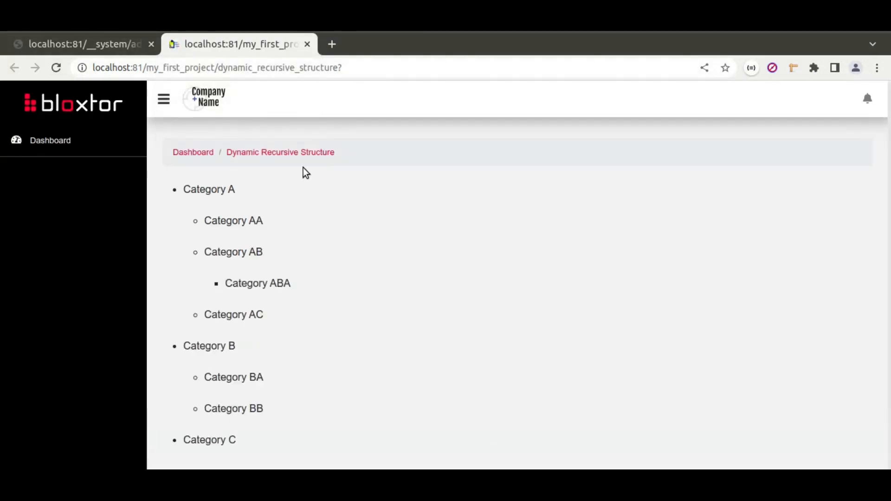
pyautogui.scroll(-2, 360, 327)
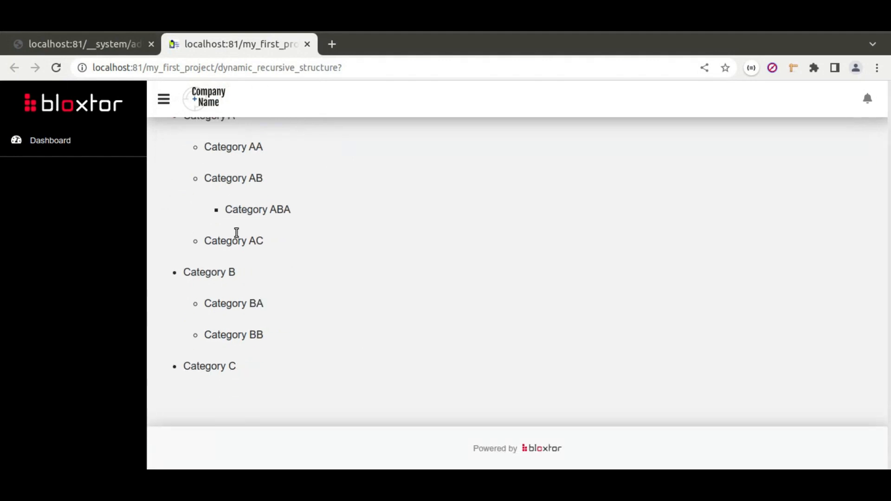
pyautogui.scroll(2, 277, 220)
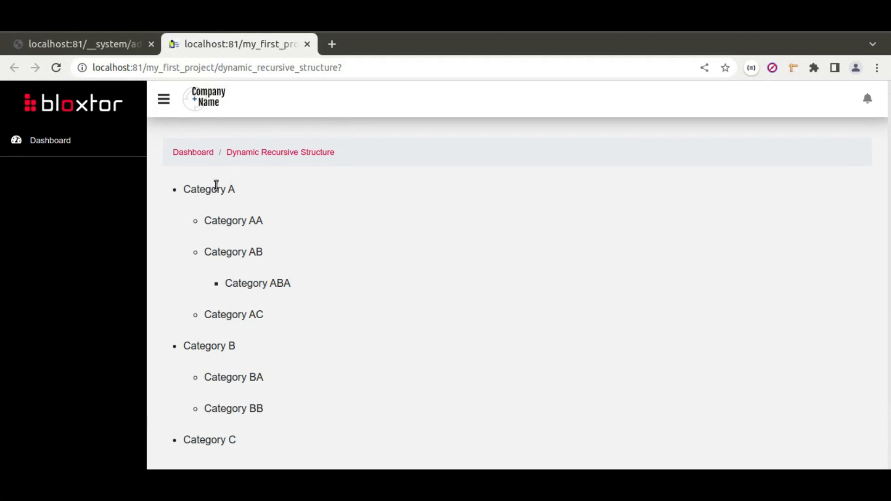
# Examine the nesting levels under Category A, Category B and Category AB in the rendered list.
pyautogui.moveTo(204, 221); pyautogui.dragTo(268, 313)
pyautogui.click(247, 236)
pyautogui.scroll(-3, 285, 422)
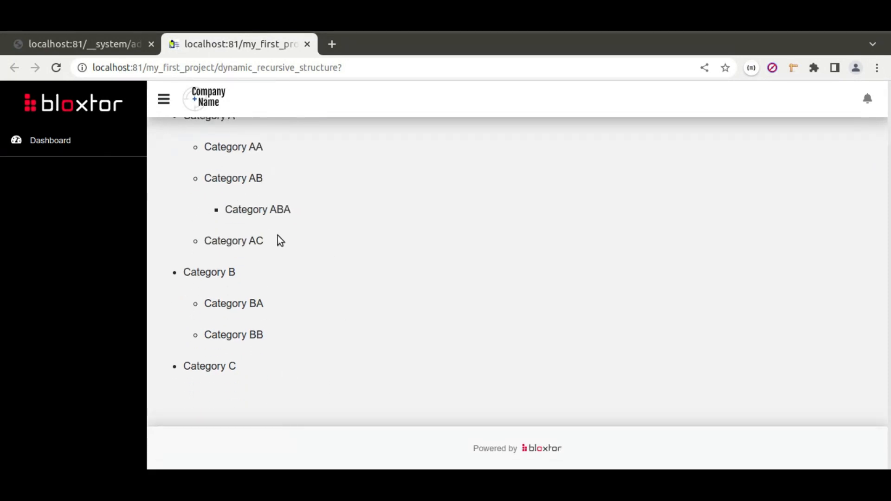
pyautogui.scroll(3, 280, 240)
pyautogui.moveTo(183, 189); pyautogui.dragTo(243, 393)
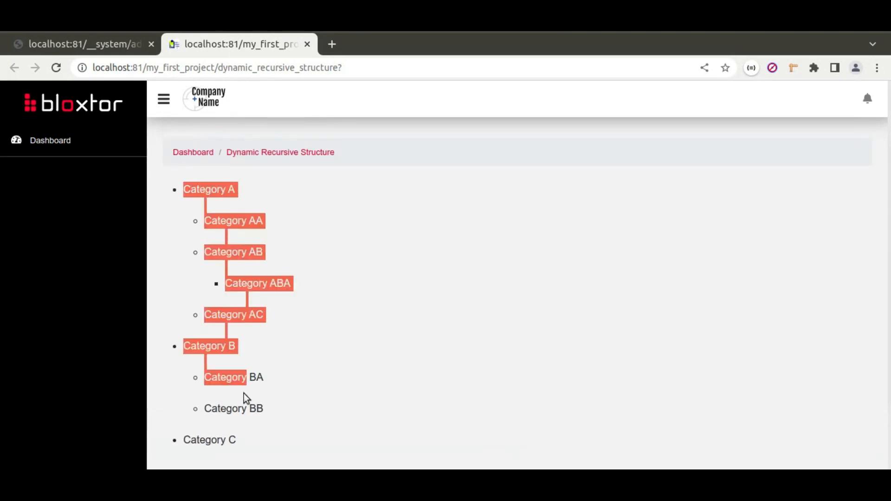
pyautogui.click(234, 430)
pyautogui.moveTo(208, 219); pyautogui.dragTo(282, 319)
pyautogui.moveTo(207, 378); pyautogui.dragTo(272, 403)
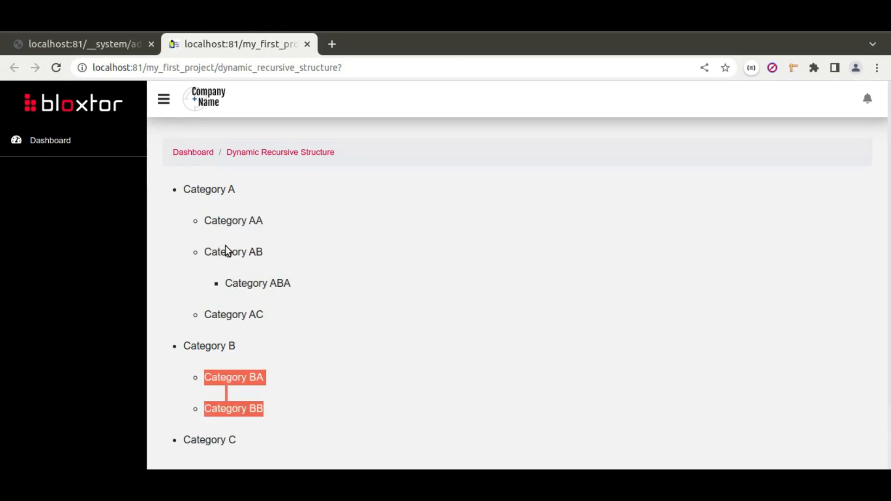
pyautogui.moveTo(227, 283); pyautogui.dragTo(306, 283)
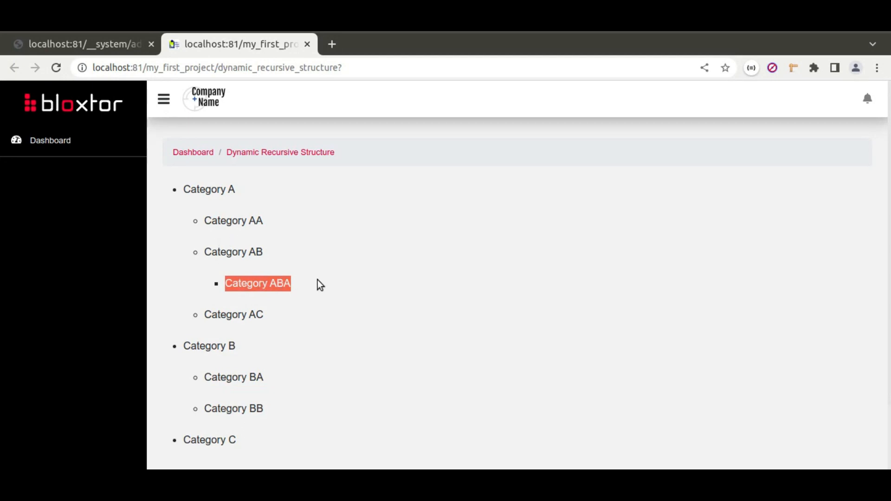
pyautogui.scroll(-2, 318, 280)
pyautogui.scroll(2, 329, 246)
pyautogui.click(275, 232)
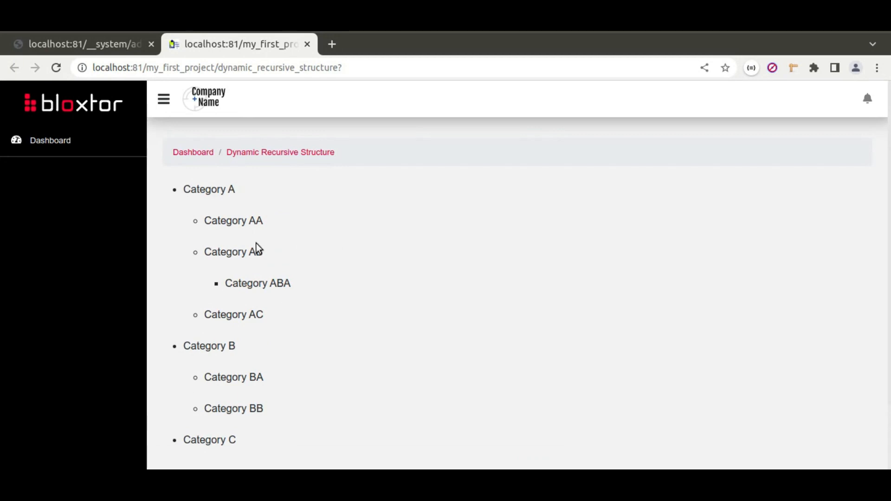